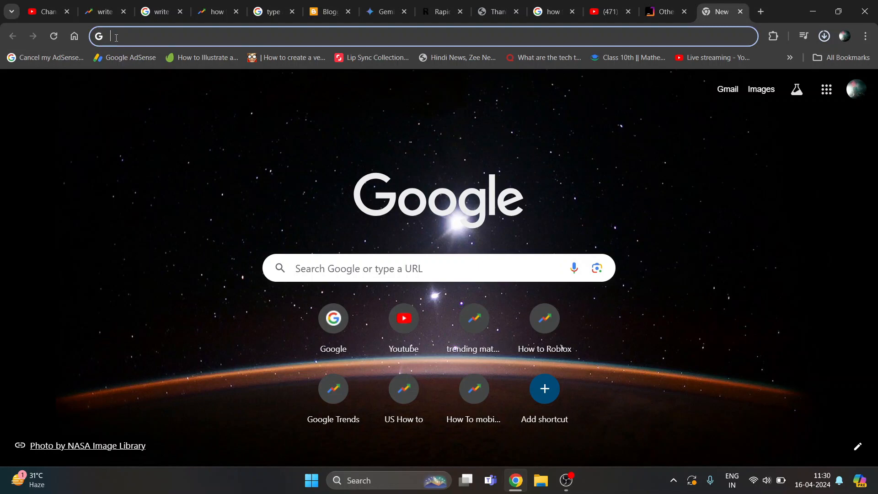
Search the web for "pycharm for web development community edition" and open the JetBrains PyCharm download page from the results
type("pyth")
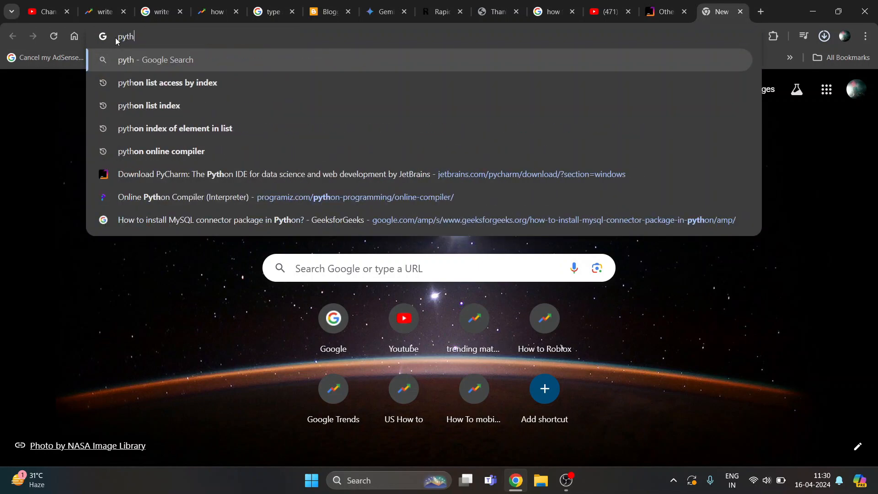
key("BackSpace")
key("BackSpace")
type("ch")
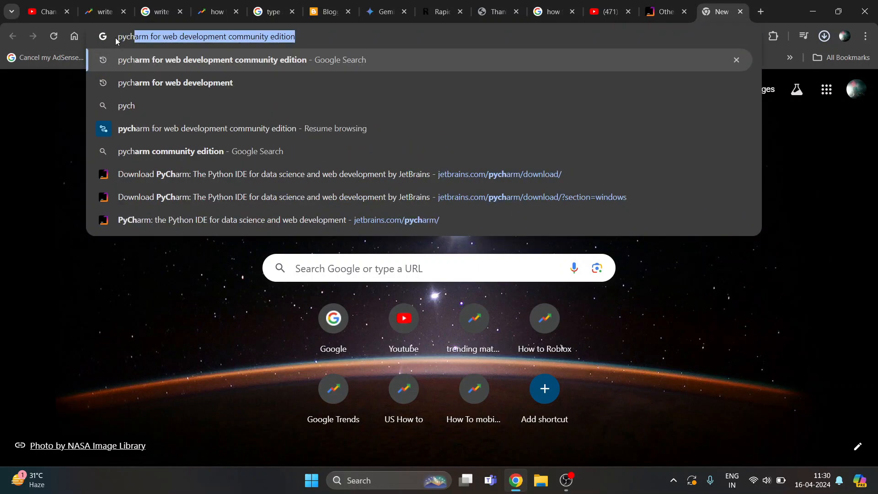
left_click(313, 35)
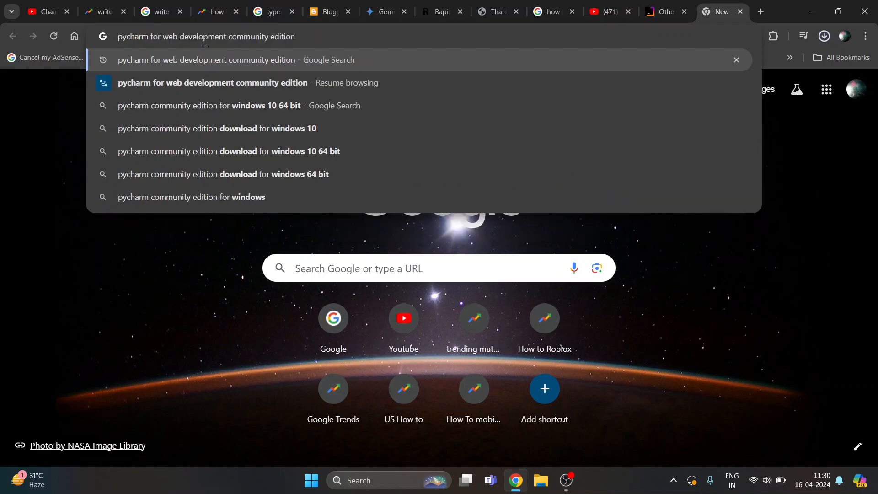
left_click_drag(230, 35, 315, 39)
key("Return")
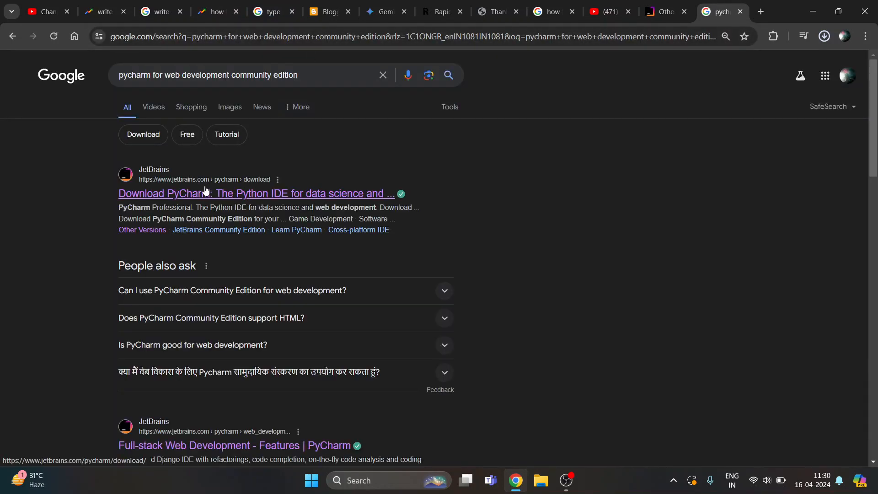
left_click(177, 197)
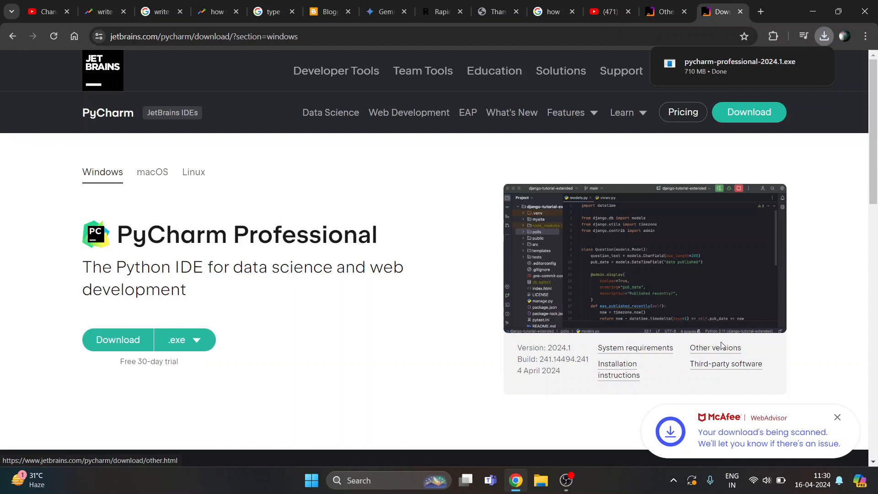
Download the 2024.1 - Windows (exe) installer of PyCharm Community Edition from JetBrains' Other Versions page
left_click_drag(172, 228, 388, 244)
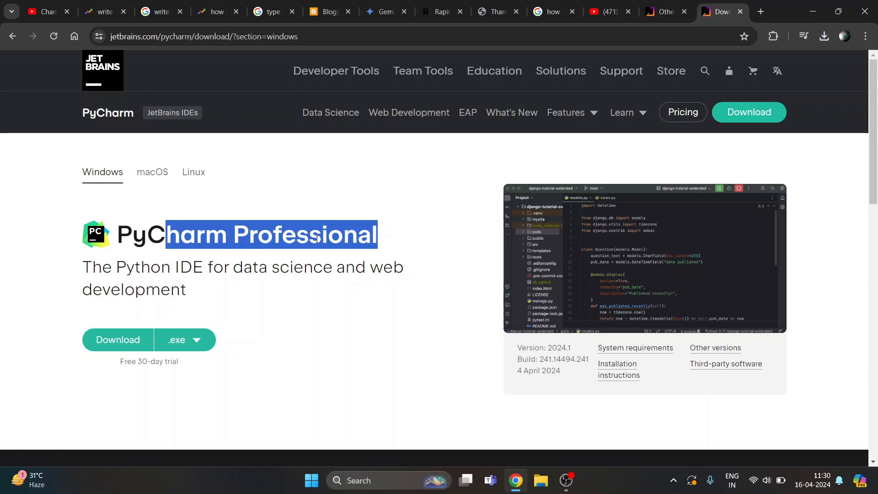
left_click(719, 348)
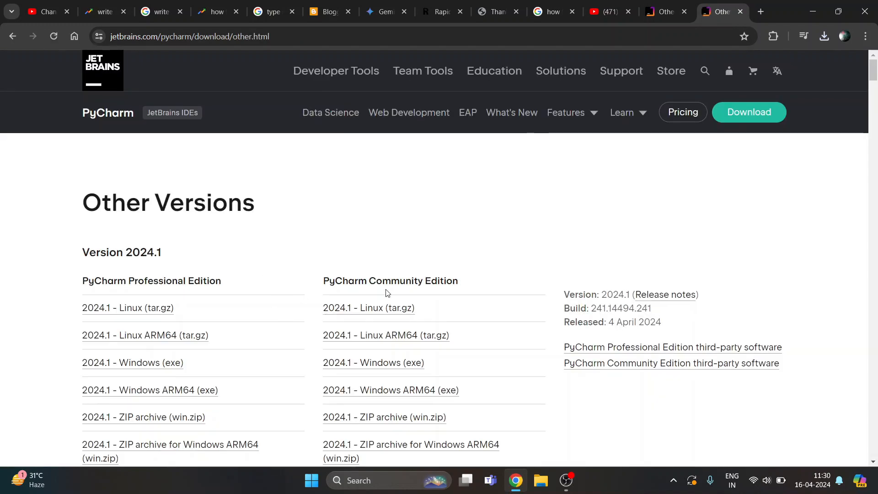
left_click_drag(322, 282, 471, 284)
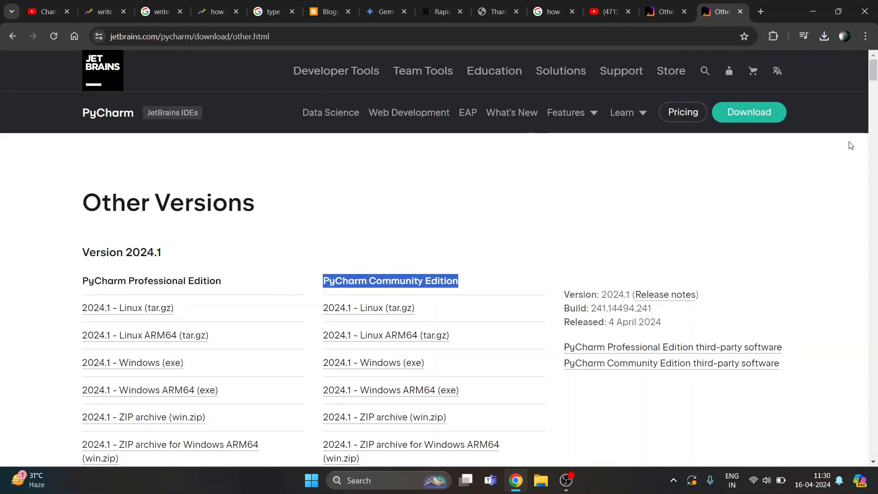
left_click_drag(873, 69, 874, 74)
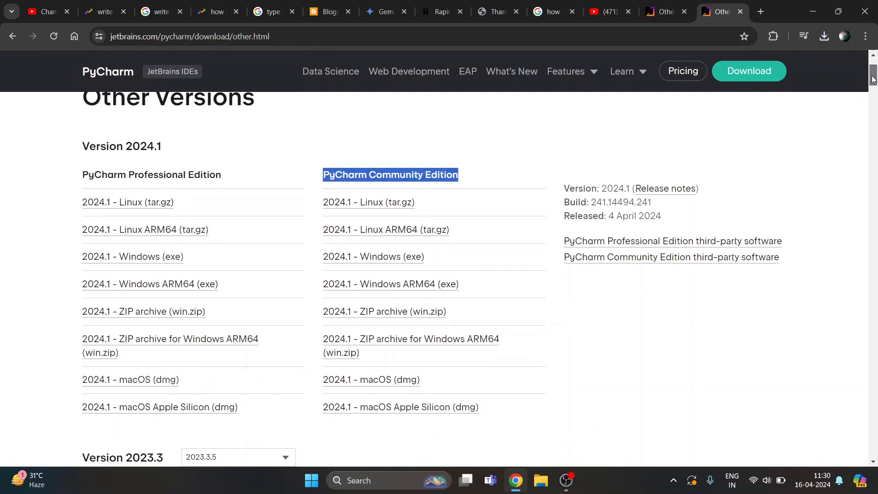
left_click(391, 261)
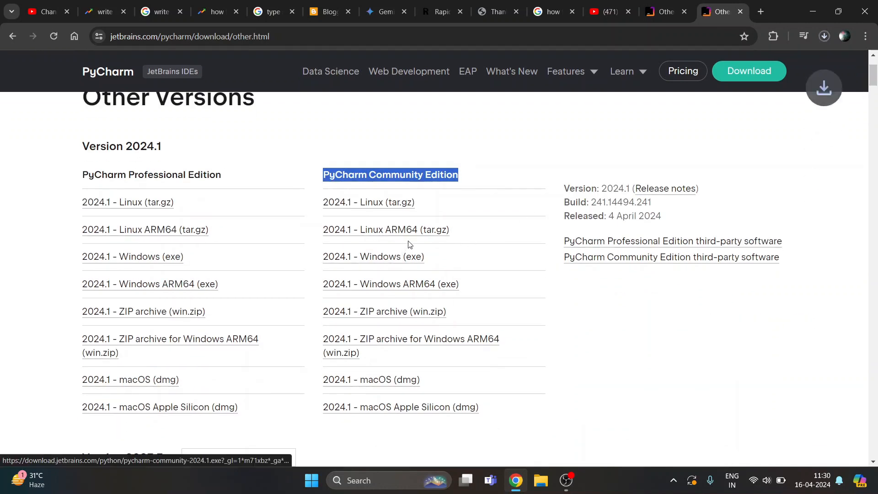
left_click(824, 37)
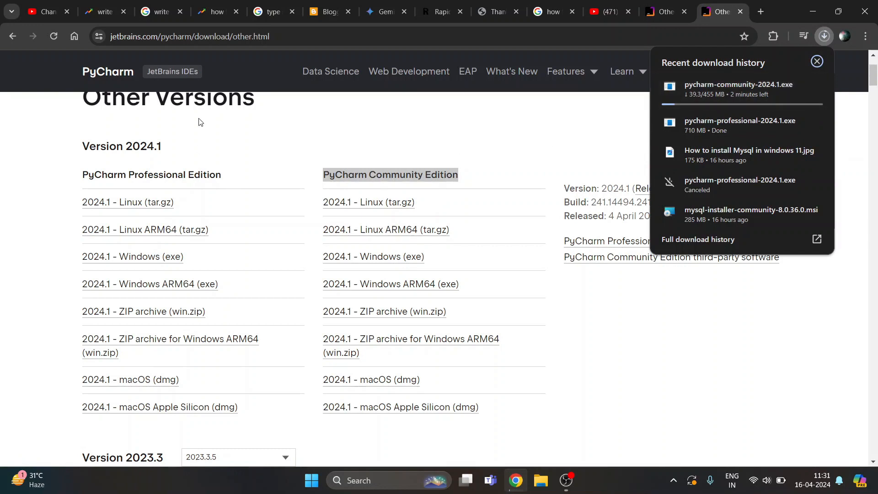
left_click_drag(83, 175, 221, 172)
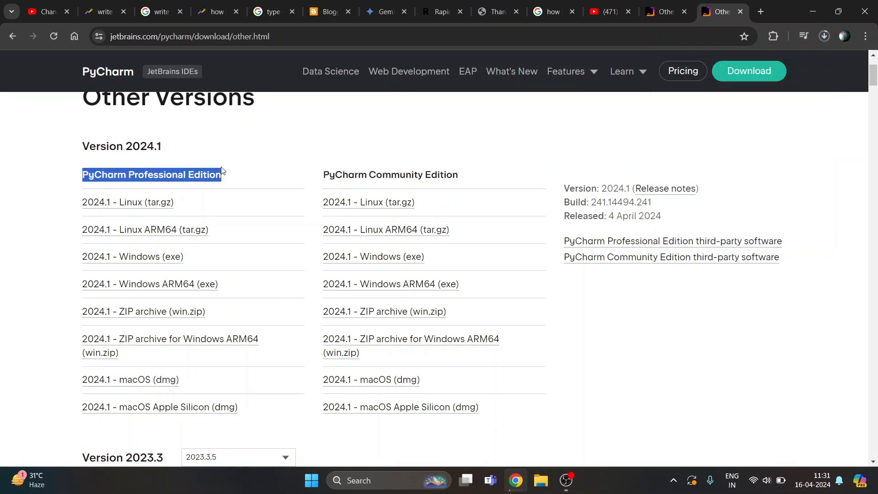
left_click_drag(411, 175, 478, 174)
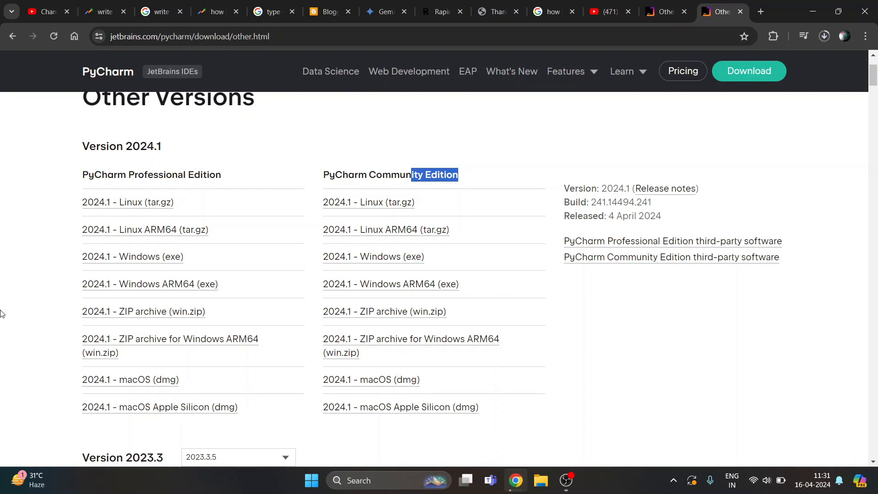
Launch the downloaded pycharm-community-2024.1.exe installer from the recent downloads and allow it to run despite the SmartScreen prompt
key("ctrl+t")
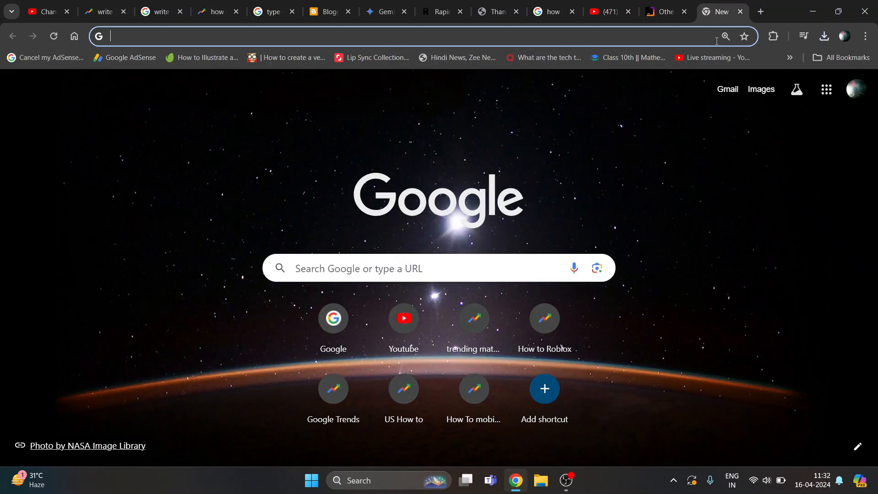
left_click(824, 36)
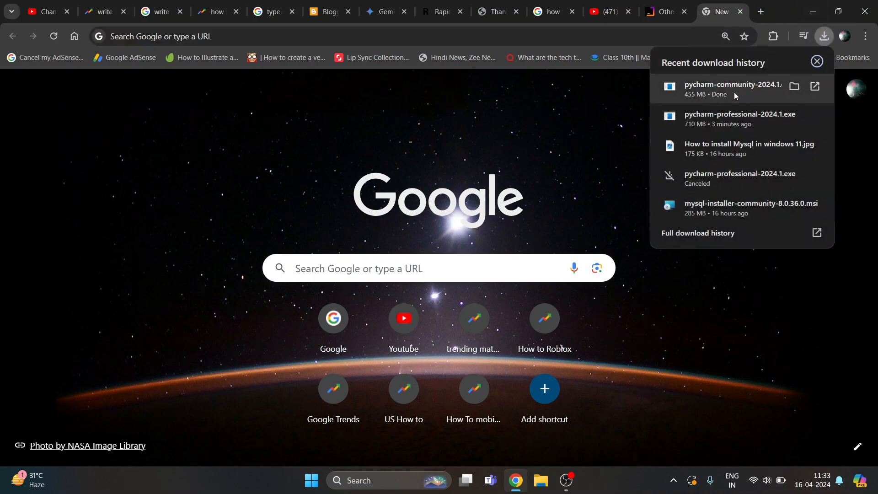
left_click(641, 110)
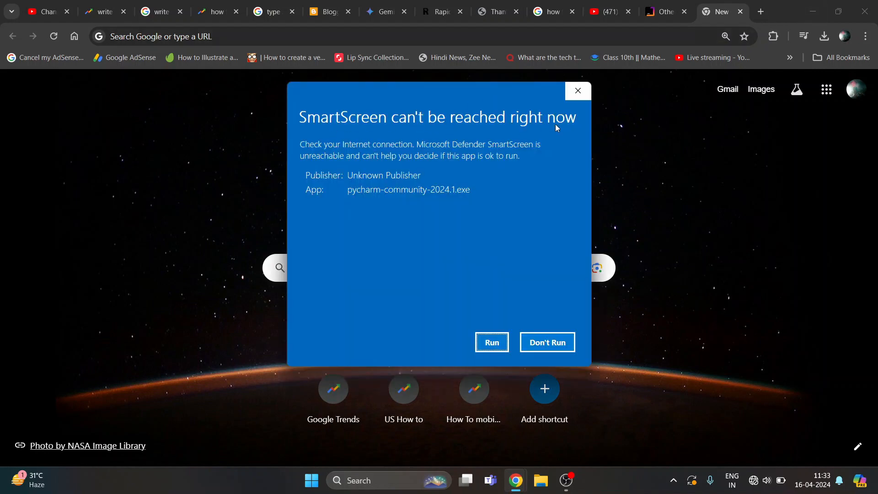
left_click(498, 345)
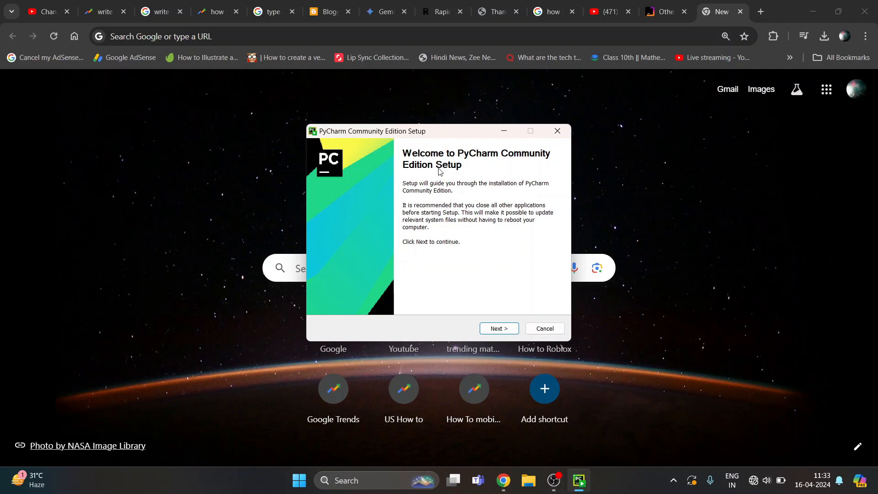
Start the PyCharm Community Edition setup and accept the default destination folder under Program Files\JetBrains
left_click(499, 328)
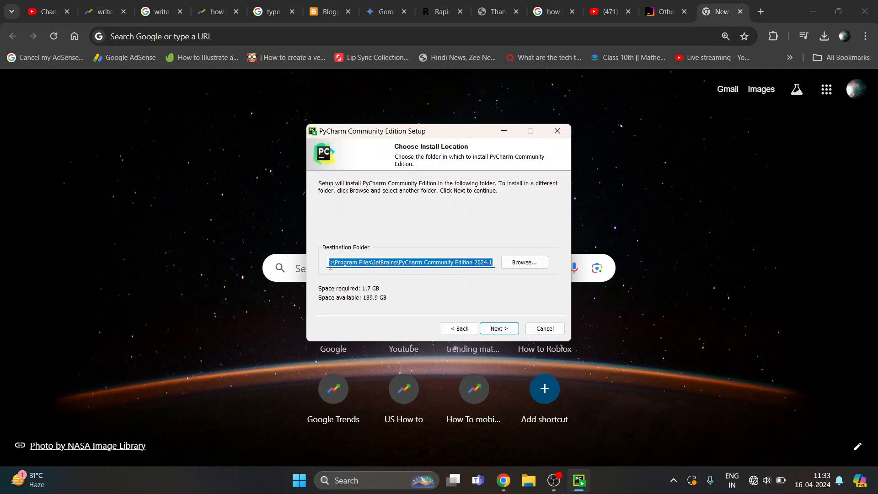
left_click(330, 264)
left_click_drag(335, 263, 435, 276)
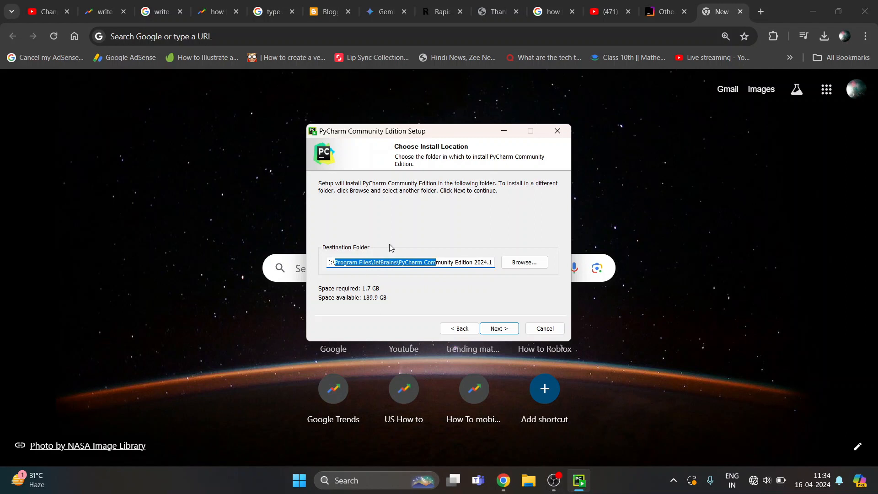
left_click(370, 262)
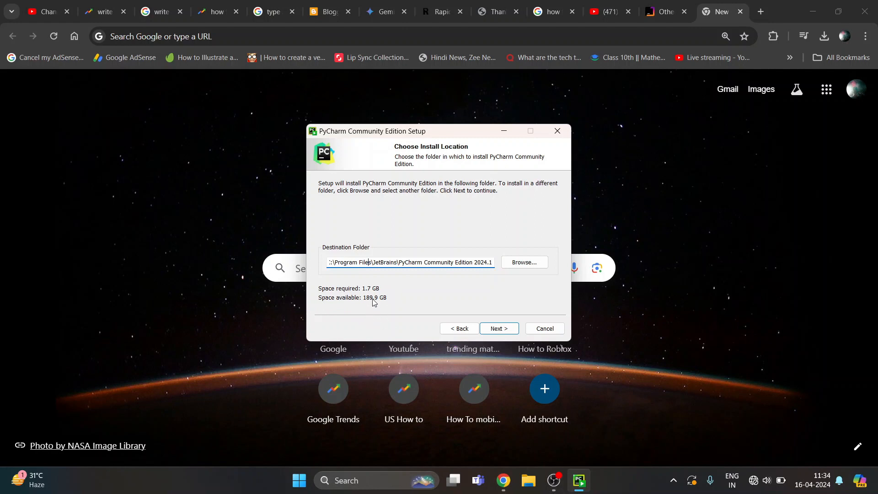
left_click(497, 332)
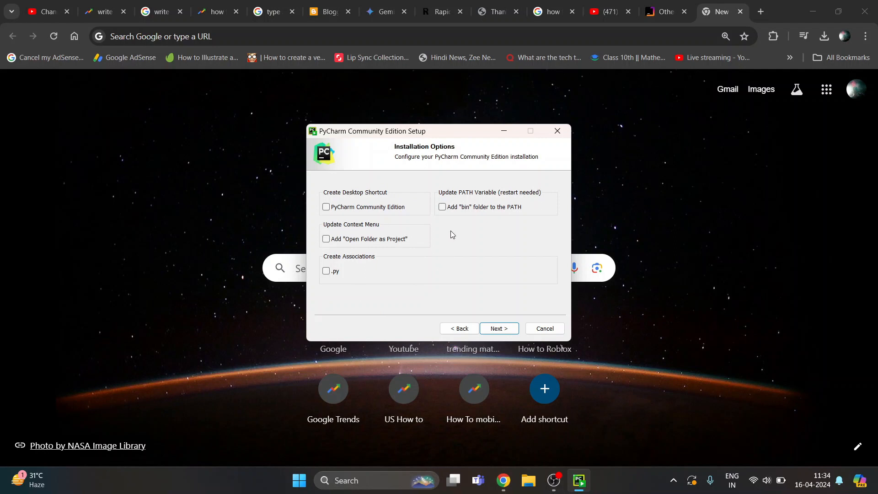
Enable the desktop shortcut, the "Open Folder as Project" entry and adding the "bin" folder to the PATH, and accept these installation options
left_click(326, 209)
left_click(325, 240)
left_click(442, 208)
left_click(498, 329)
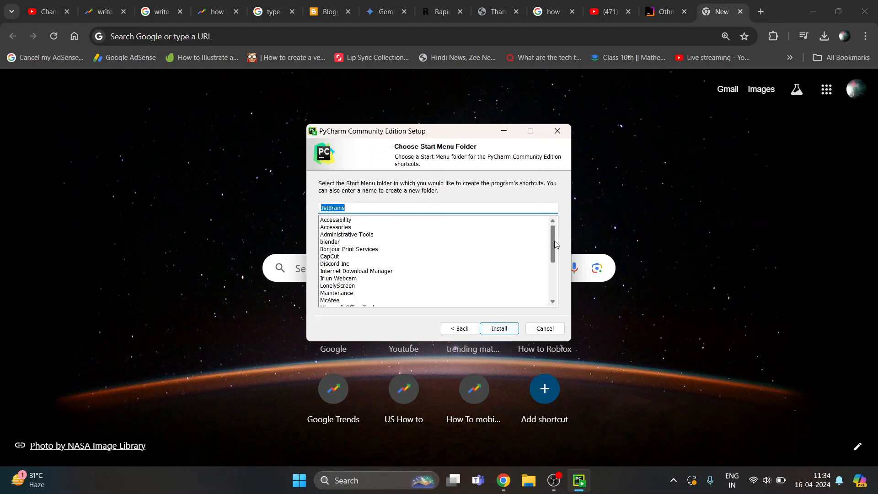
Install PyCharm with its shortcuts in the JetBrains Start Menu folder, and finish the setup with the manual reboot option
left_click_drag(554, 241, 554, 275)
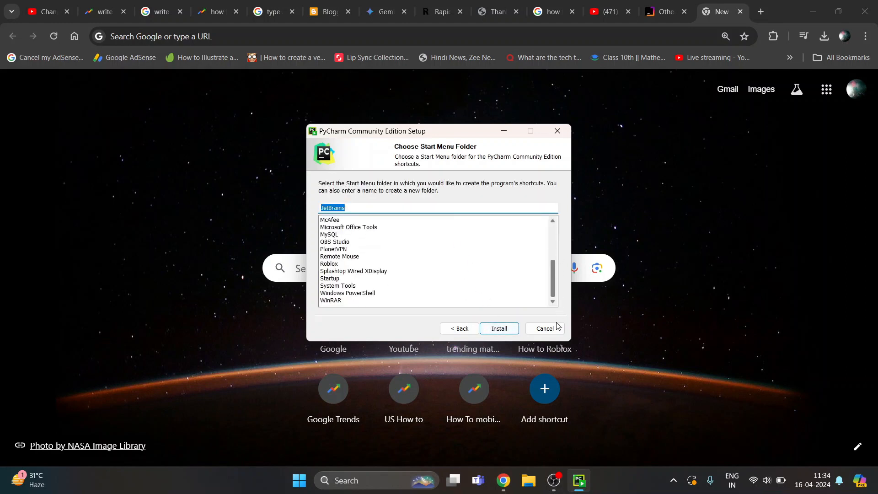
left_click(499, 329)
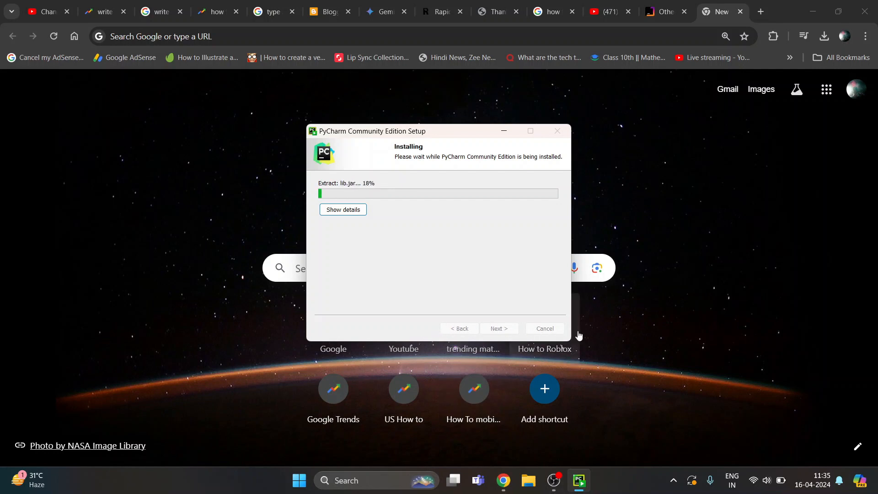
left_click(674, 480)
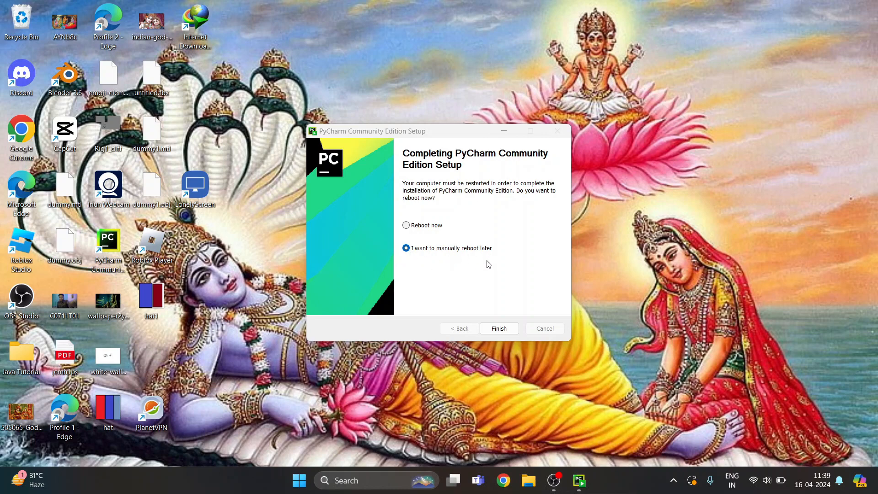
left_click(498, 329)
left_click(498, 329)
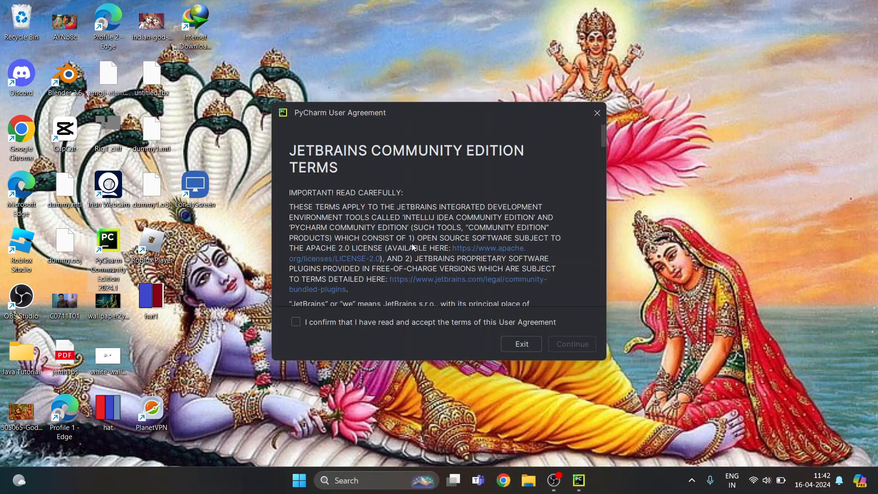
Accept the PyCharm User Agreement and decline sending anonymous usage statistics
left_click(305, 323)
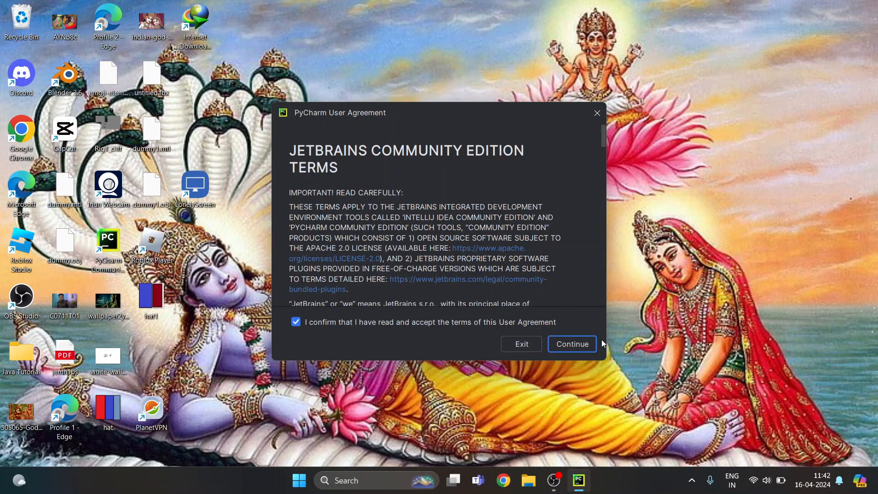
left_click(578, 348)
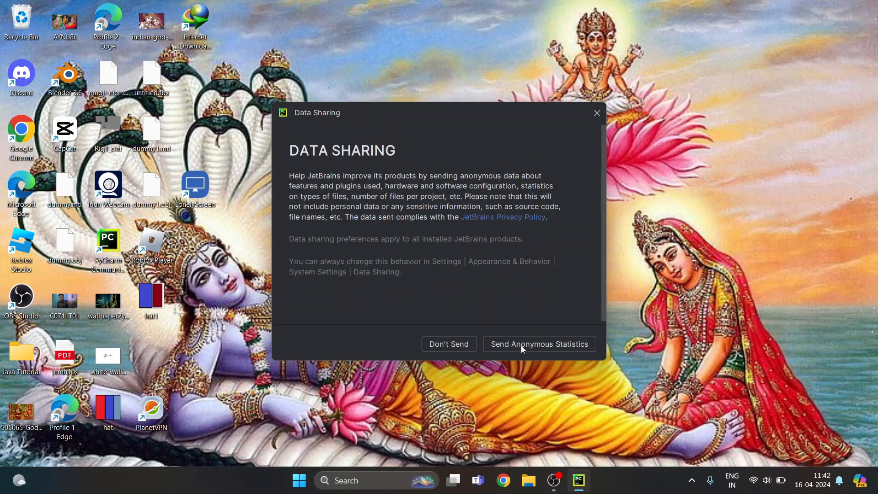
left_click(458, 344)
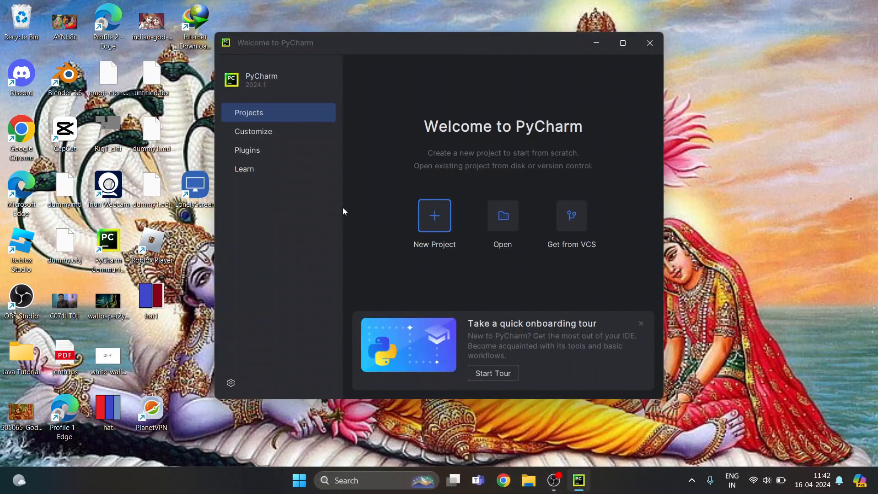
Create a Pure Python project named pythonProject in a hello folder within the user directory, using a project venv with Python 3.12.2
left_click(437, 221)
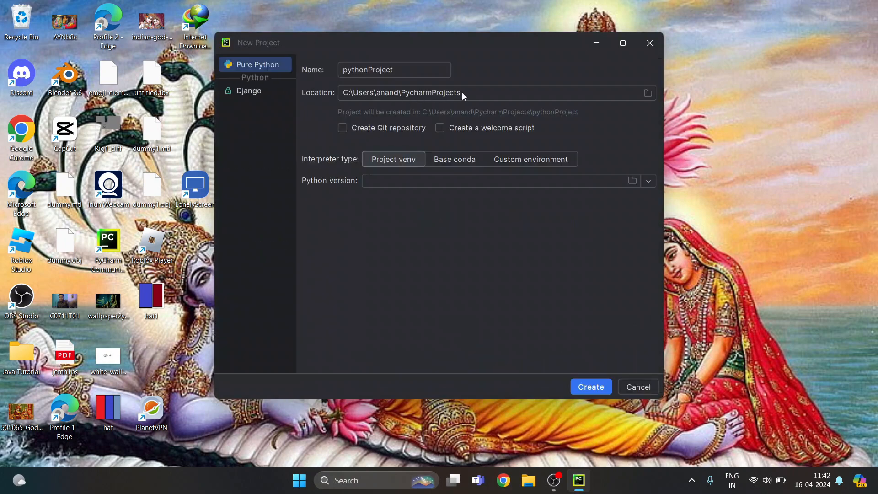
left_click_drag(461, 92, 403, 92)
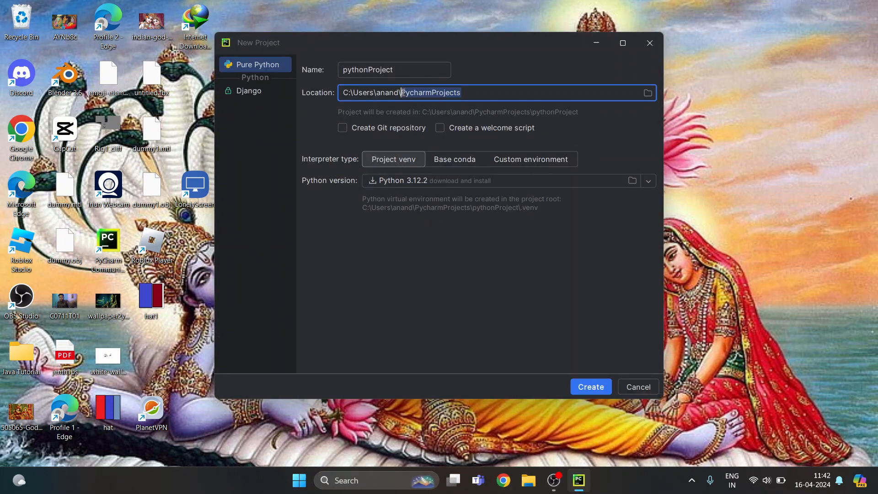
type("hello")
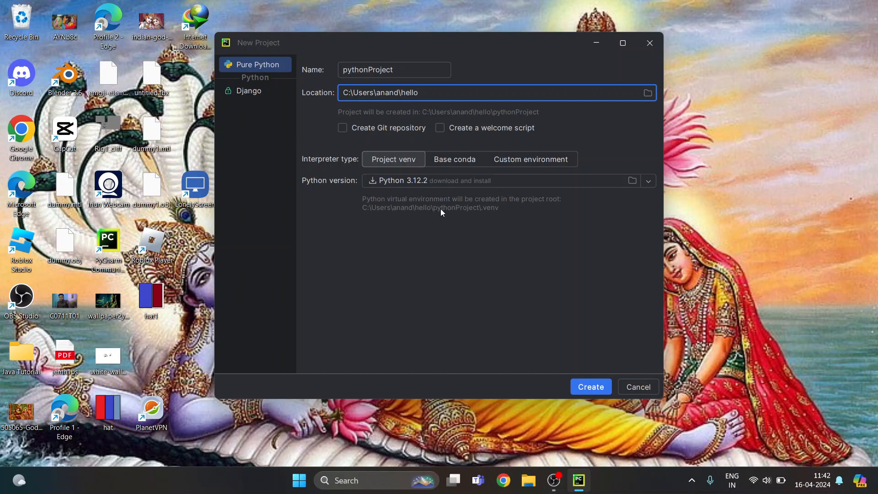
left_click(591, 388)
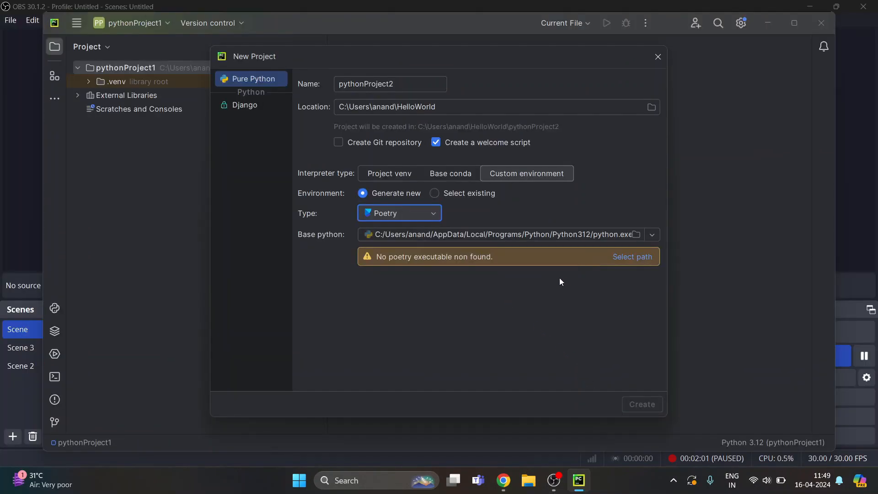
Set the custom environment type to Virtualenv for the new pythonProject2 project and create the project
left_click(421, 213)
left_click(407, 230)
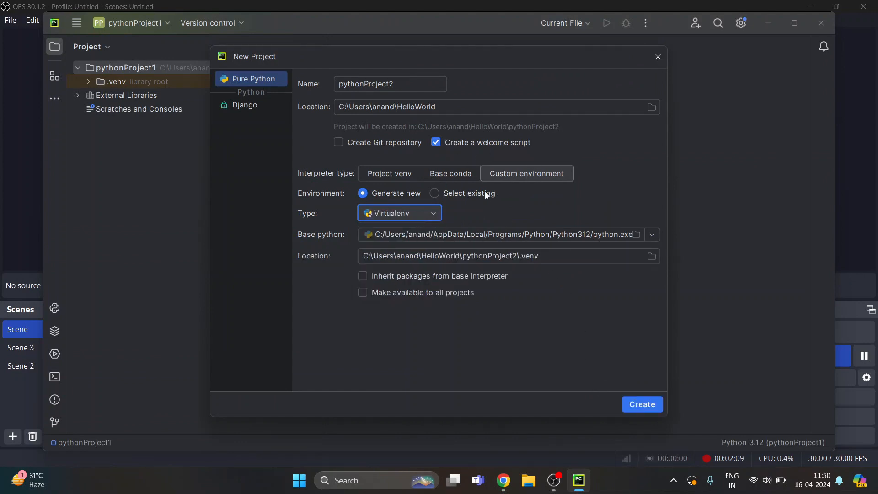
left_click(637, 408)
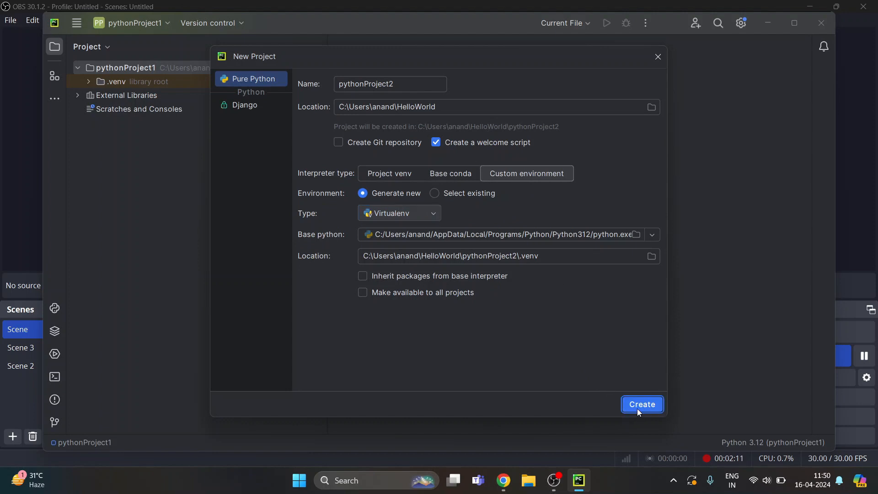
Maximize the new project's window and change the print_hi argument in main.py to 'Hello World'
left_click(363, 268)
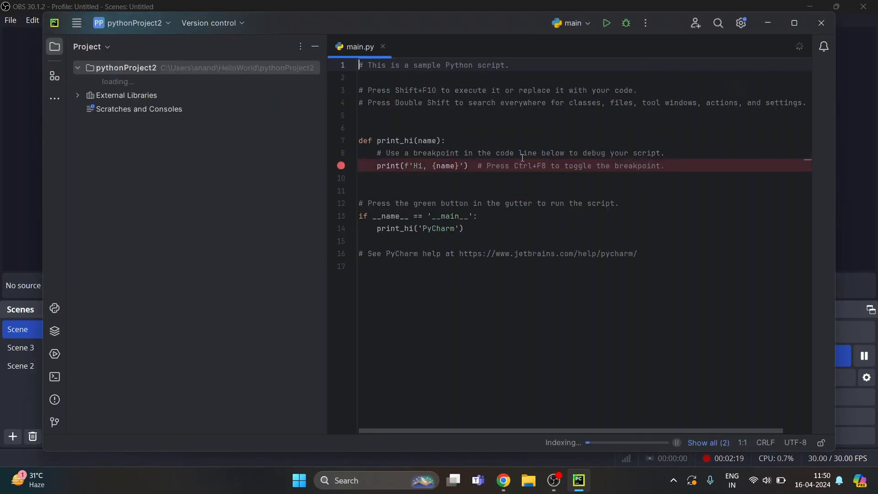
left_click(792, 25)
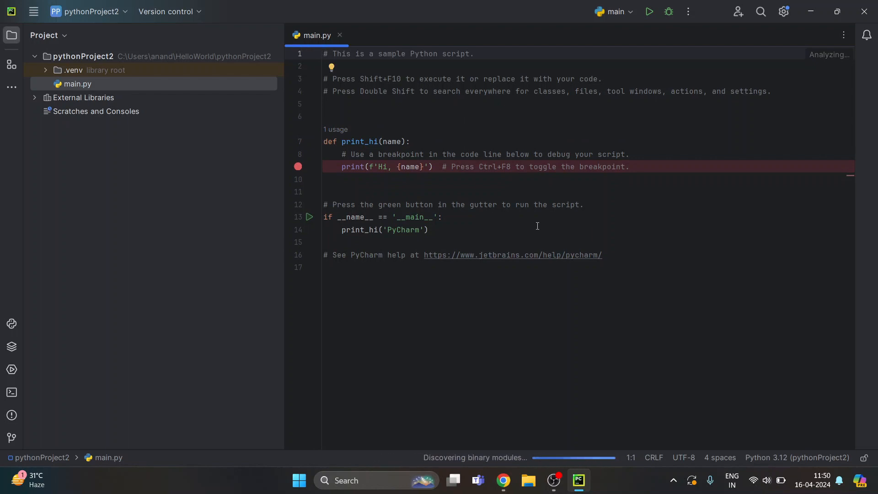
left_click(419, 229)
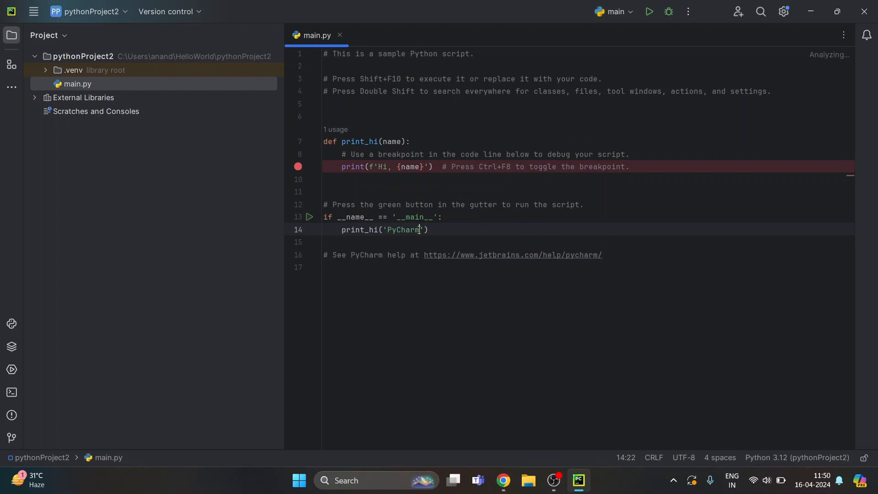
key("BackSpace")
key("BackSpace")
key("BackSpace")
key("BackSpace")
key("BackSpace")
key("BackSpace")
key("BackSpace")
type("Hello wor")
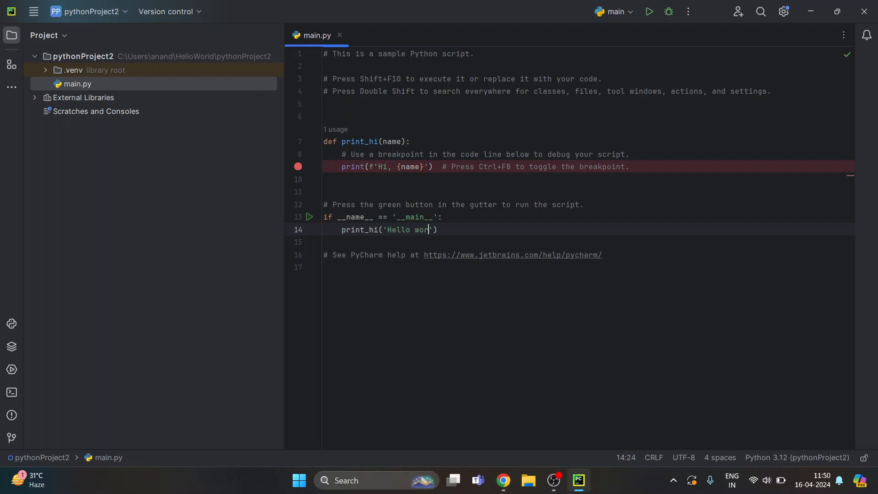
key("BackSpace")
key("BackSpace")
key("BackSpace")
type("Word")
key("BackSpace")
type("lds")
key("BackSpace")
Run main.py and highlight the greeting text in the run output
left_click(653, 13)
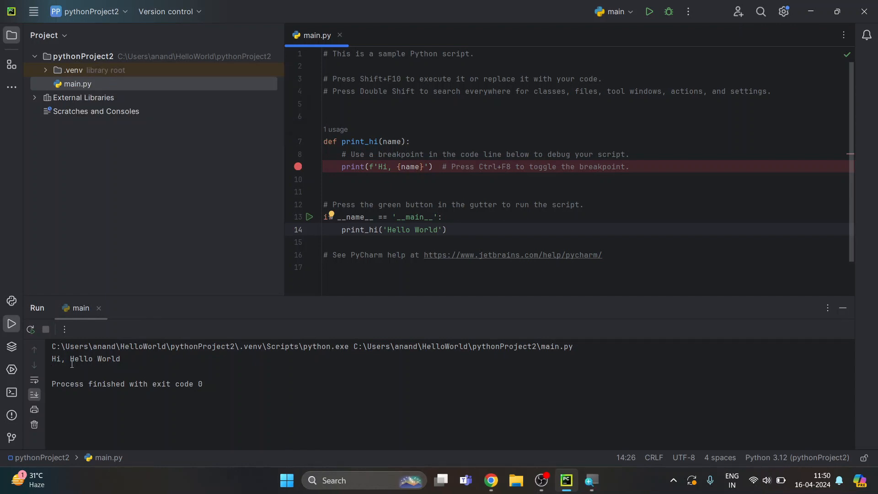
left_click_drag(74, 360, 133, 361)
left_click(610, 217)
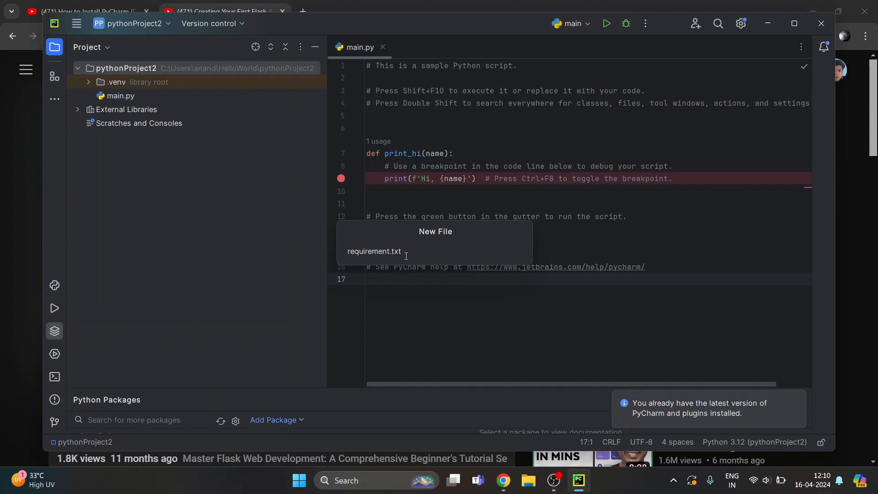
key("shift+Left")
key("shift+Left")
key("shift+Left")
key("shift+Left")
key("shift+Left")
key("shift+Left")
key("shift+Left")
key("shift+Left")
key("shift+Left")
key("shift+Left")
key("shift+Left")
key("shift+Left")
key("shift+Left")
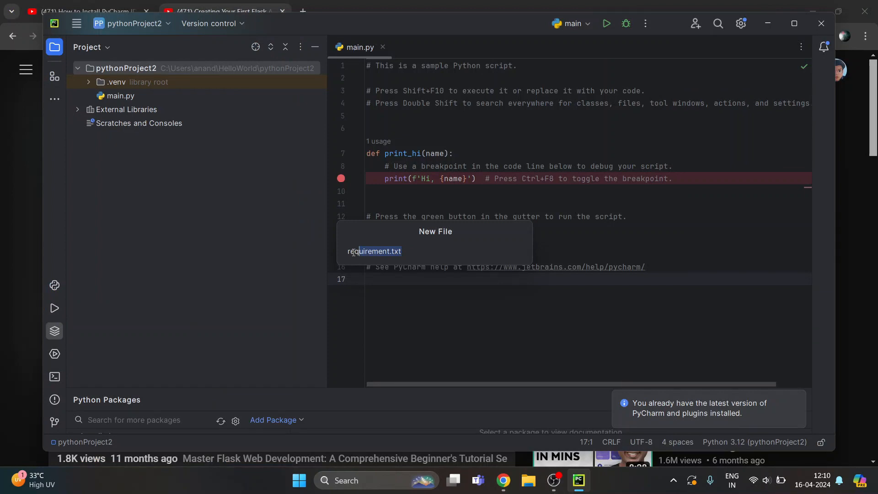
key("Escape")
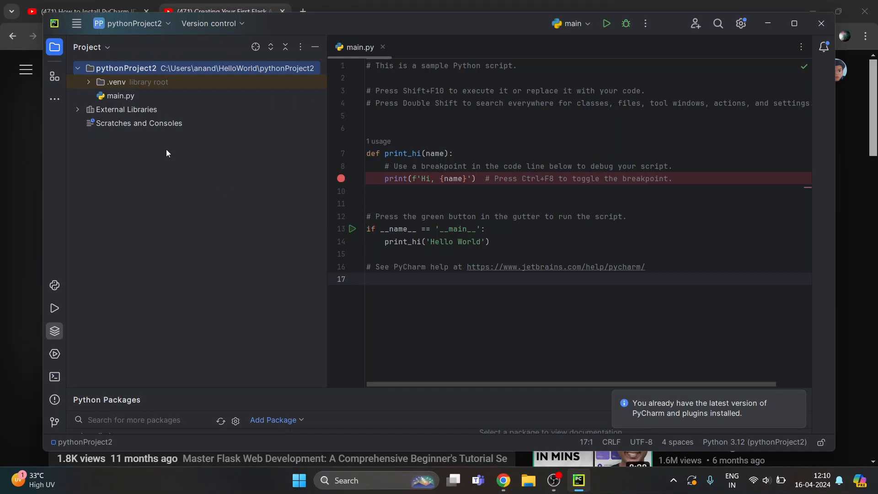
Create a new file named requirement.txt in the root of pythonProject2
left_click(76, 23)
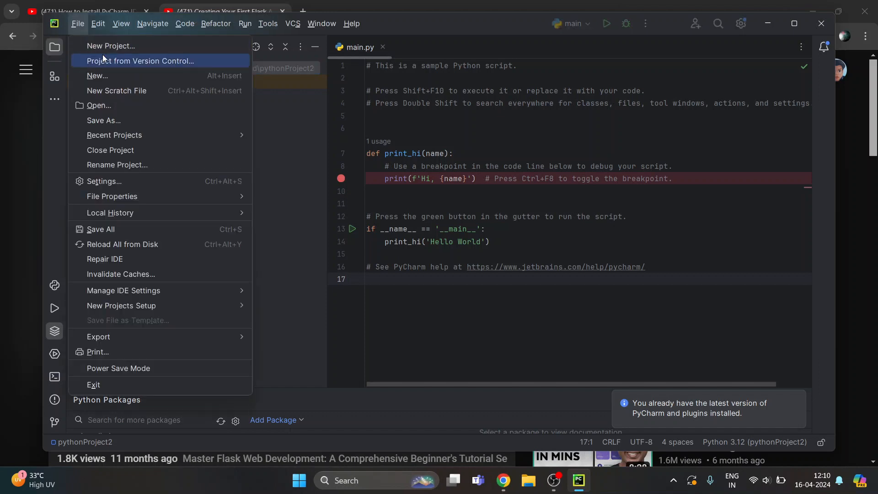
left_click(128, 80)
left_click(151, 102)
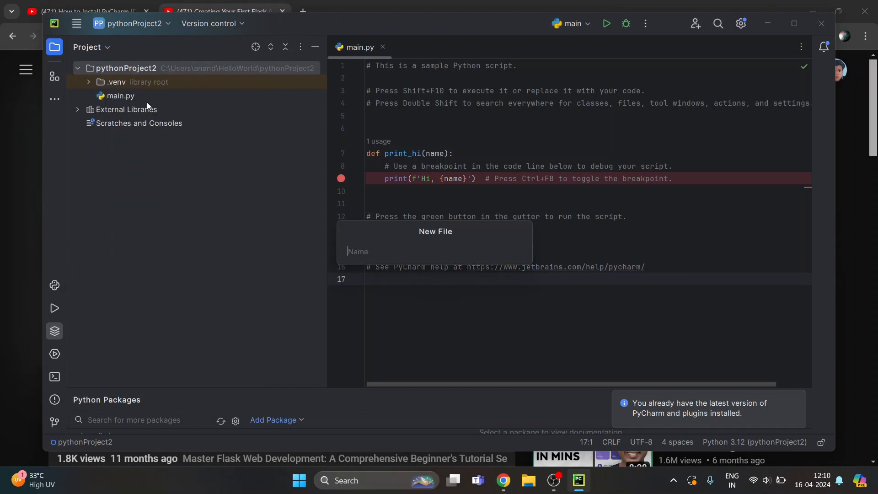
type("req")
key("BackSpace")
type("quiremn")
key("BackSpace")
type("ent.txt")
key("Return")
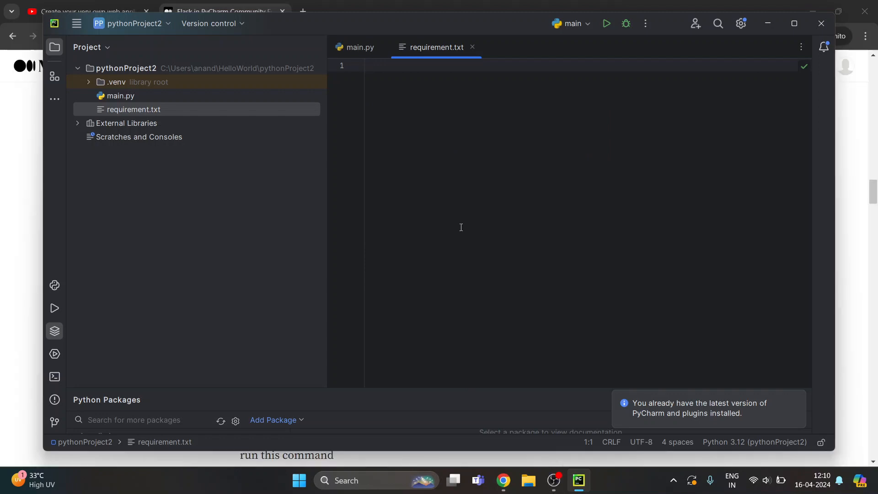
Paste the copied list of Flask framework, Flask package and pytest requirements into requirement.txt
type("# This file is used by pip to install required python packages # Usage: pip install -r requirements.txt  # Flask Framework click==7.1.2 Flask==2.0.2 itsdangerous==2.0.1 Jinja2==3.0.0 MarkupSafe==2.0.0rc2 Werkzeug==2.0.0  # Flask Packages Flask-Login==0.4.0 Flask-Migrate==2.0.2 Flask-Script==2.0.5 Flask-SQLAlchemy==2.4.0 Flask-WTF==0.14.2 Flask-User==1.0.1.5  # Automated tests pytest==3.0.5 pytest-cov==2.4.0")
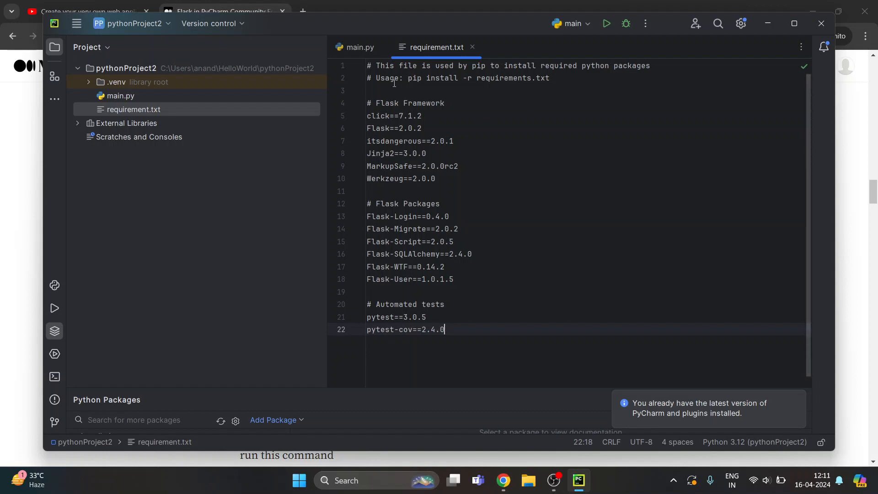
left_click_drag(408, 78, 411, 142)
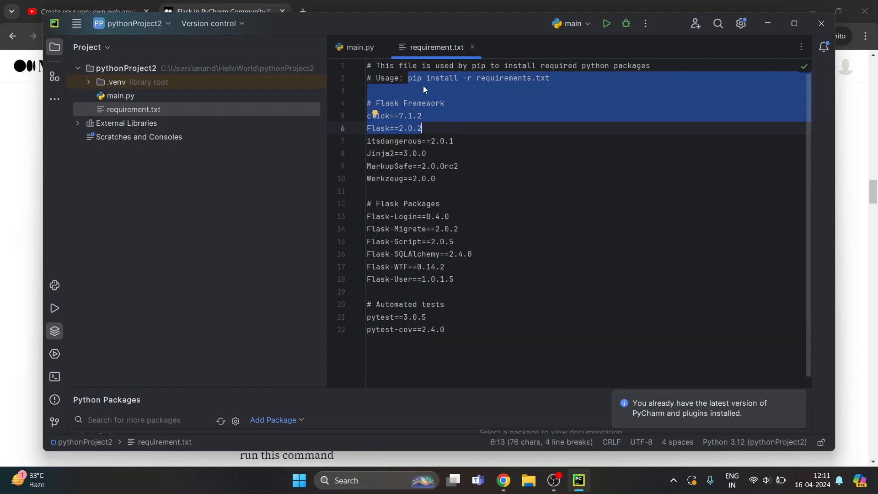
left_click(437, 88)
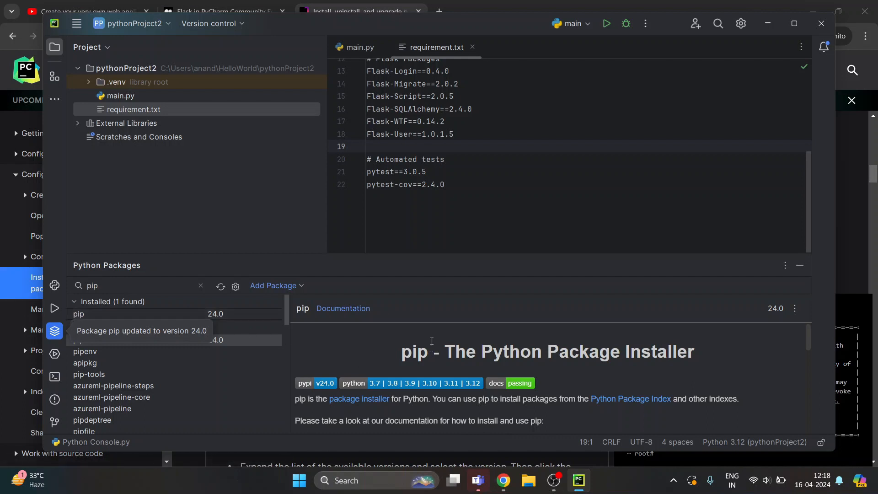
Start a new terminal session in the project folder and run the copied command pip install -r requirements.txt
left_click(55, 376)
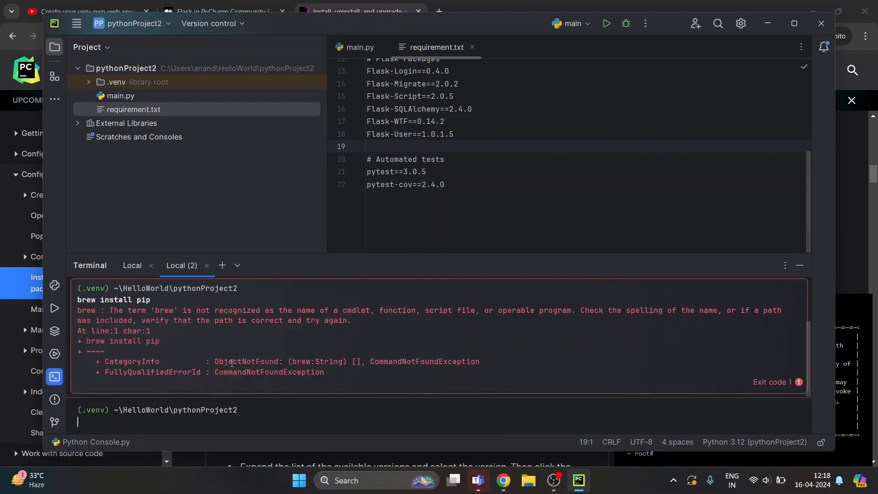
key("ctrl+shift+t")
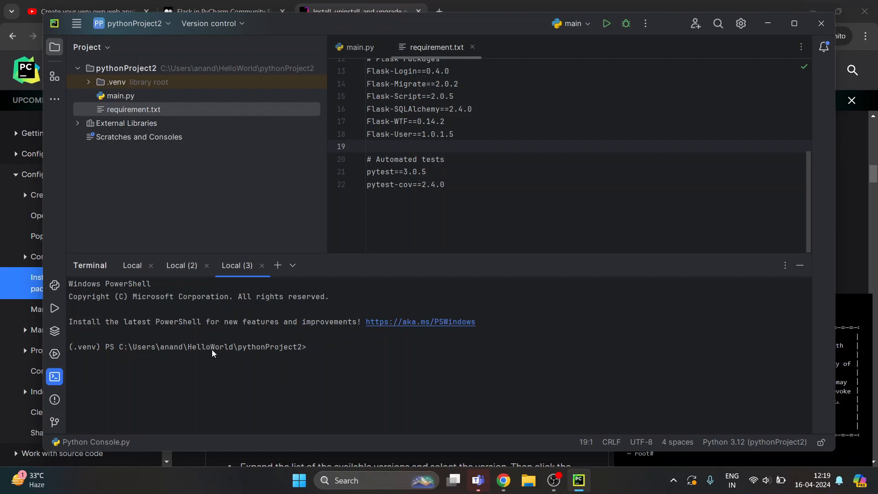
left_click(470, 156)
left_click_drag(467, 136, 427, 84)
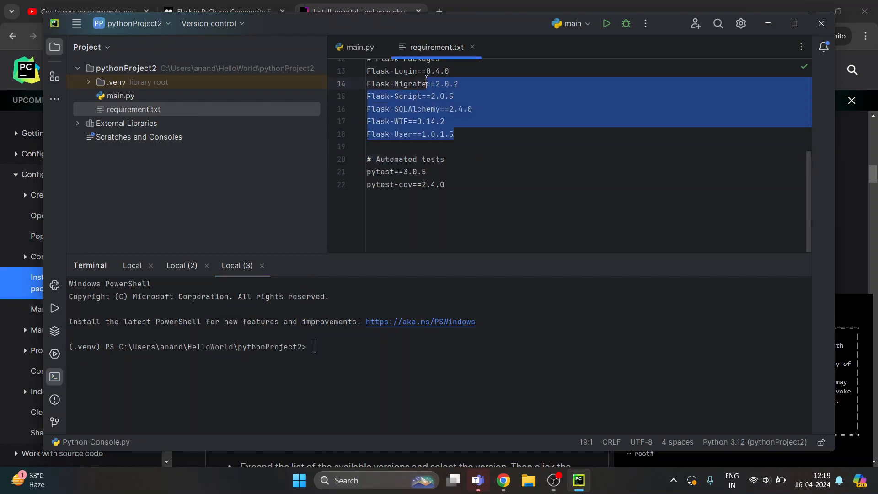
left_click(449, 148)
double_click(380, 353)
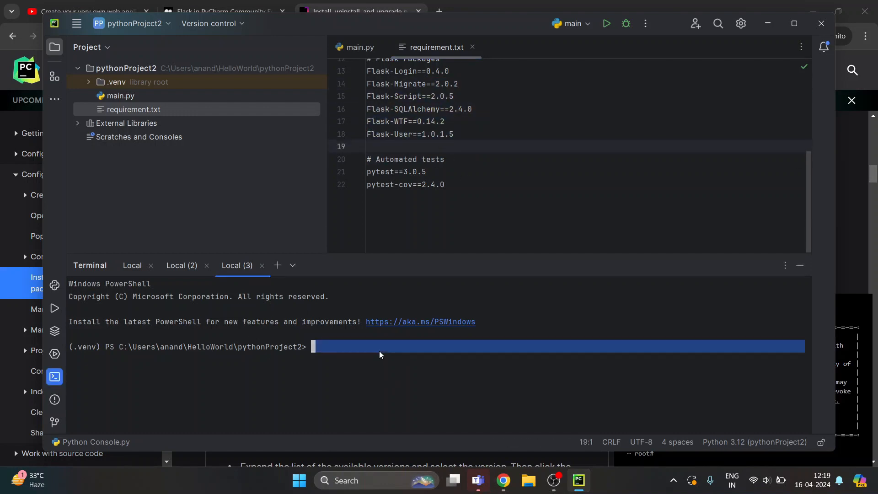
left_click(359, 348)
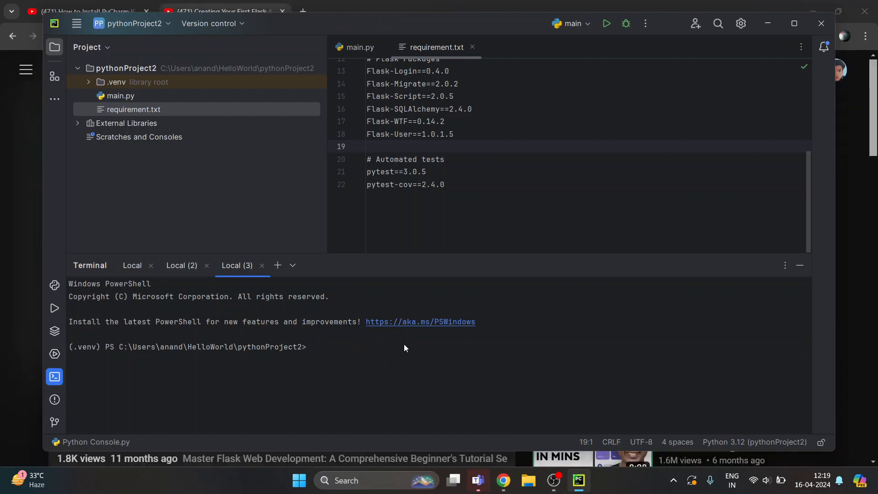
right_click(345, 351)
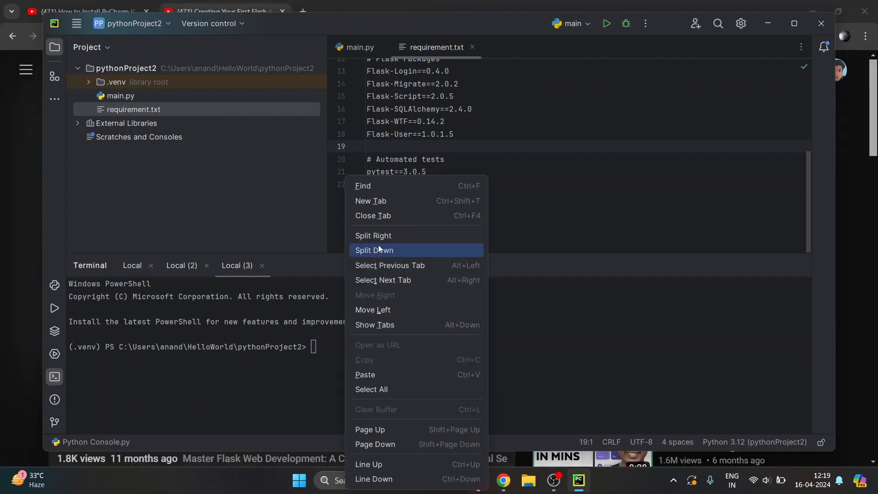
left_click(386, 376)
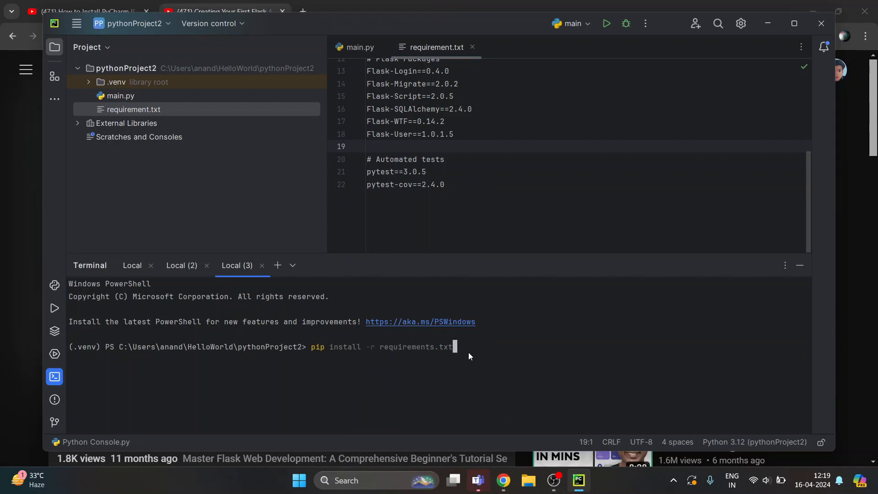
key("Return")
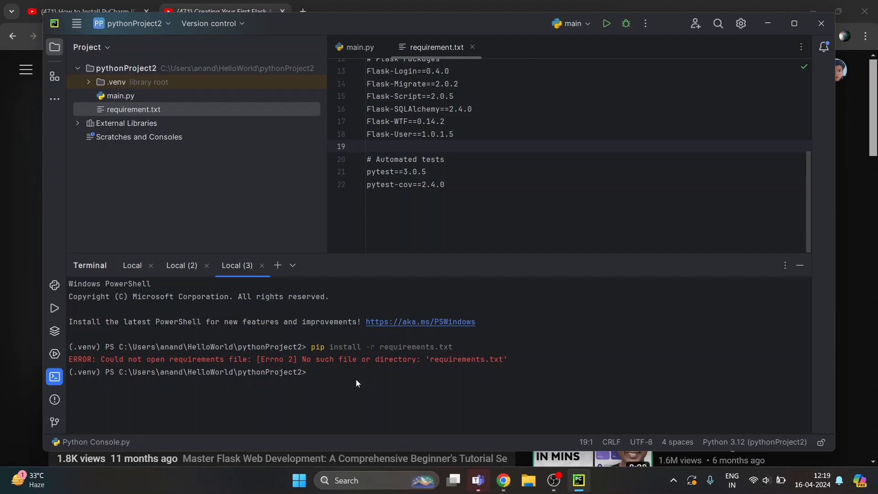
Rerun the pip install command in the terminal for the packages listed in requirement.txt
key("Up")
double_click(523, 364)
left_click(520, 371)
key("Return")
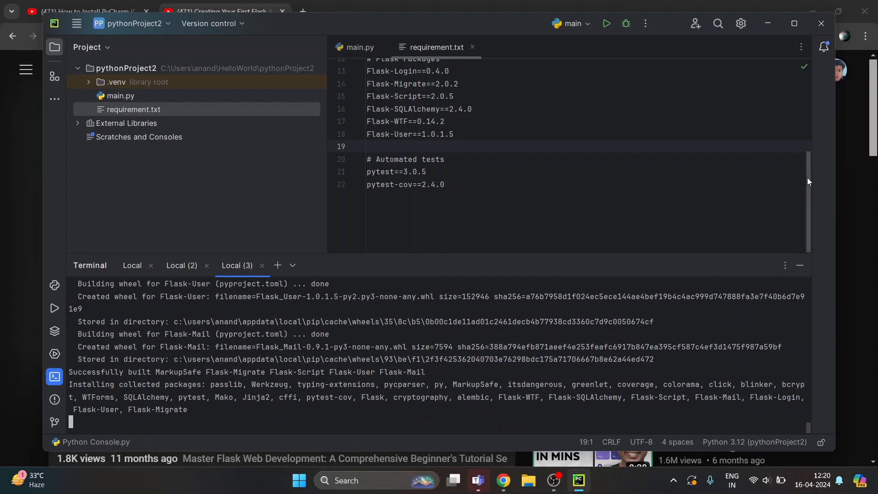
Review the Flask Framework package entries in requirement.txt while the installation runs
left_click_drag(807, 177, 808, 105)
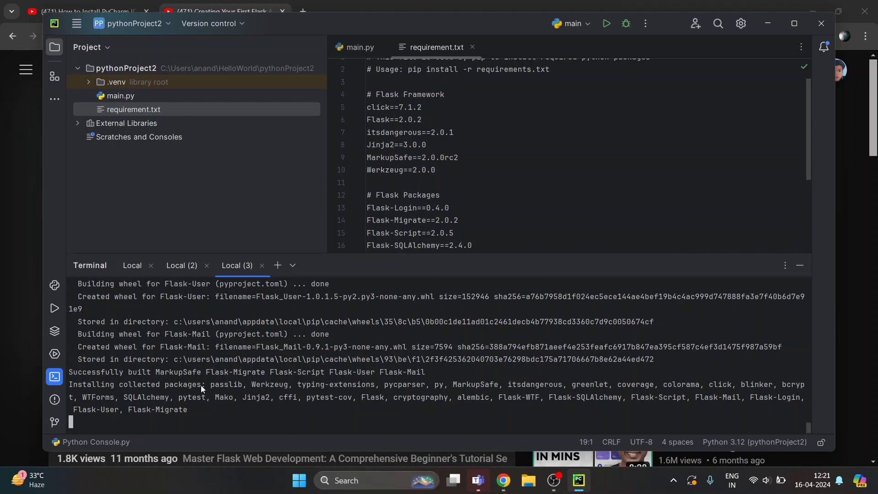
left_click(372, 97)
left_click_drag(371, 97, 368, 192)
left_click(471, 196)
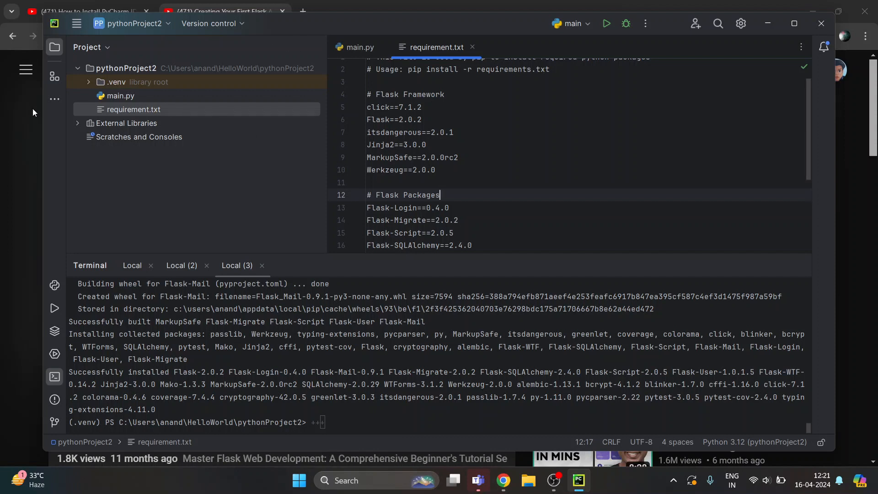
left_click(212, 138)
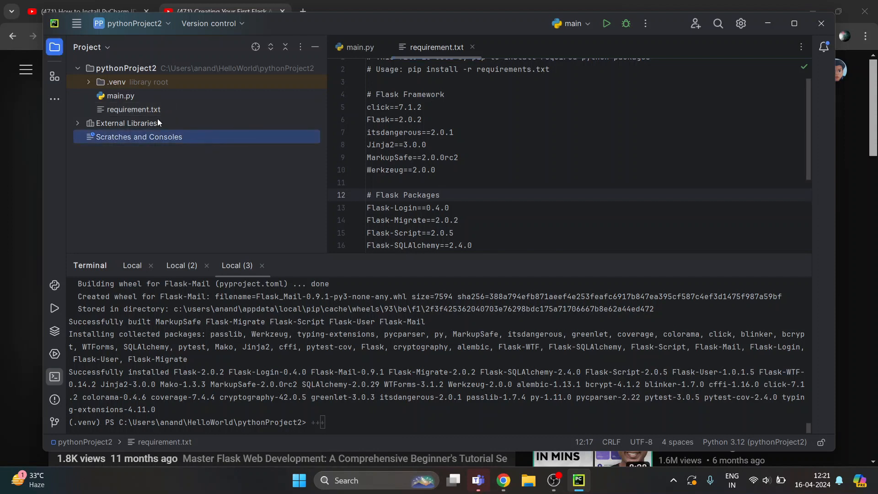
left_click(123, 96)
double_click(123, 96)
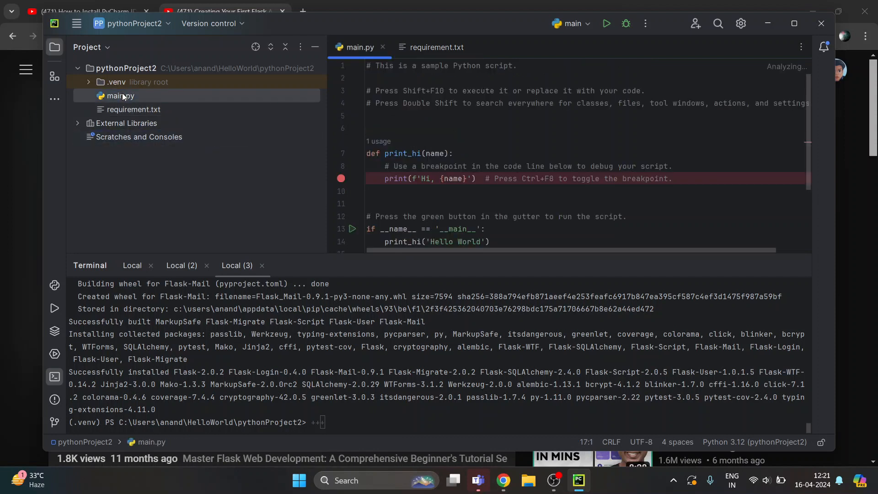
key("ctrl+a")
type("from flask import Flask  app = Flask(__name__) @app.route('/') def hello_world():     return 'hello test' if __name__ == '__main__':     app.run()")
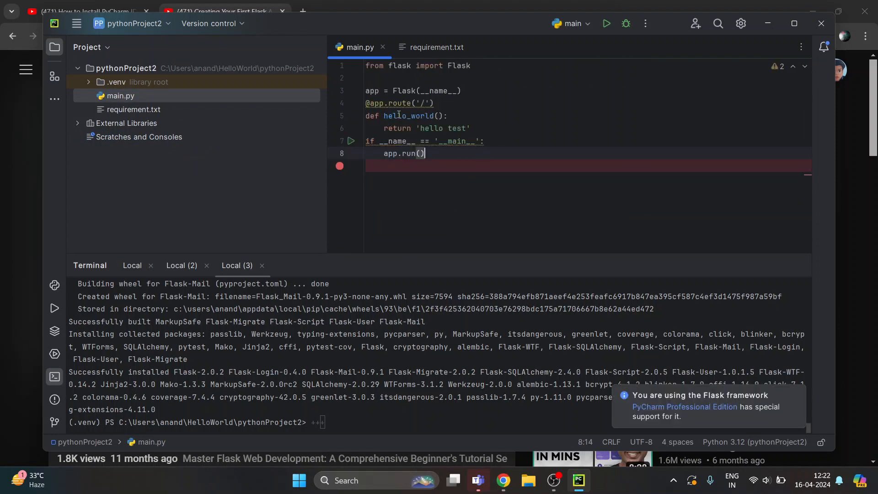
left_click(453, 102)
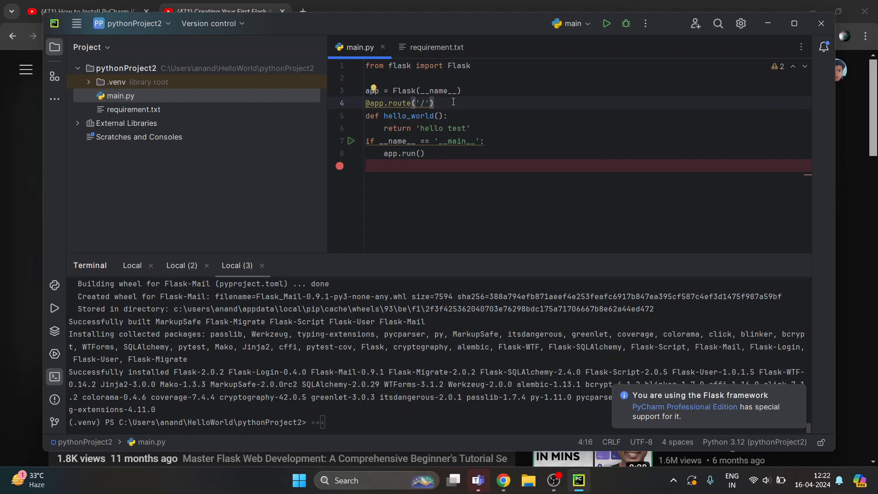
key("Return")
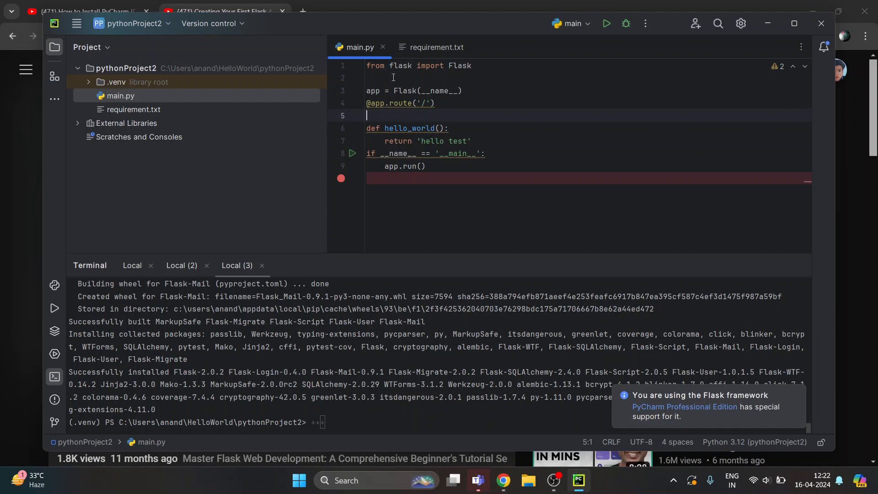
Highlight the Flask import, the app variable and the __name__ argument in main.py to examine the code
double_click(453, 66)
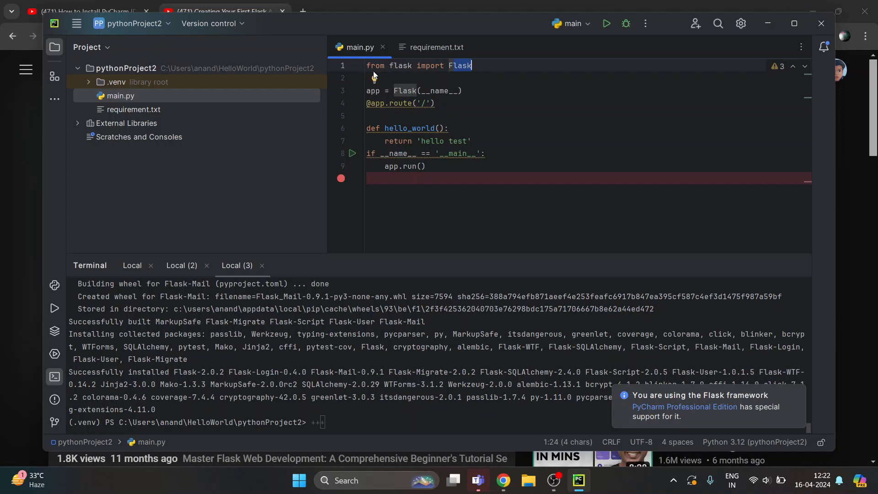
left_click_drag(370, 65, 485, 65)
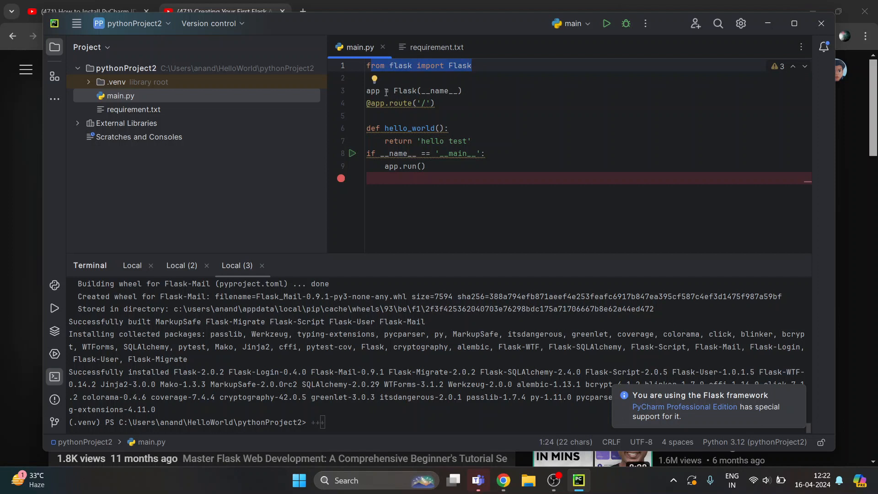
left_click_drag(371, 91, 380, 91)
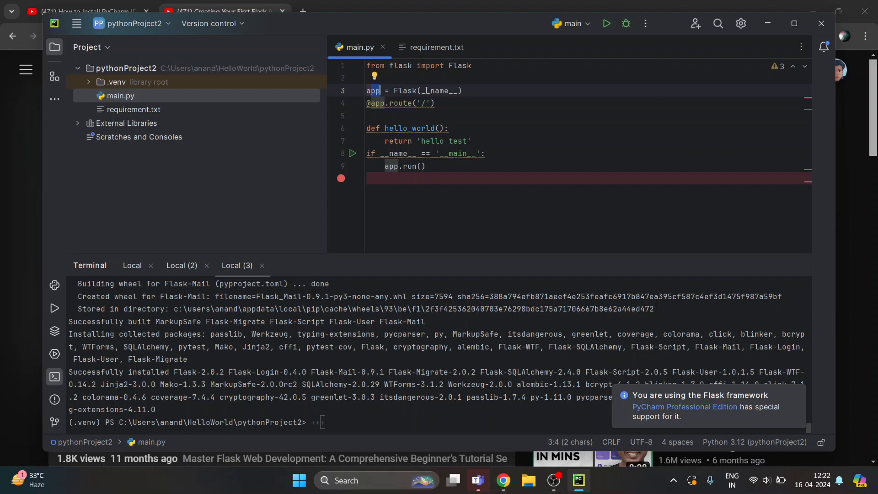
left_click_drag(421, 90, 457, 91)
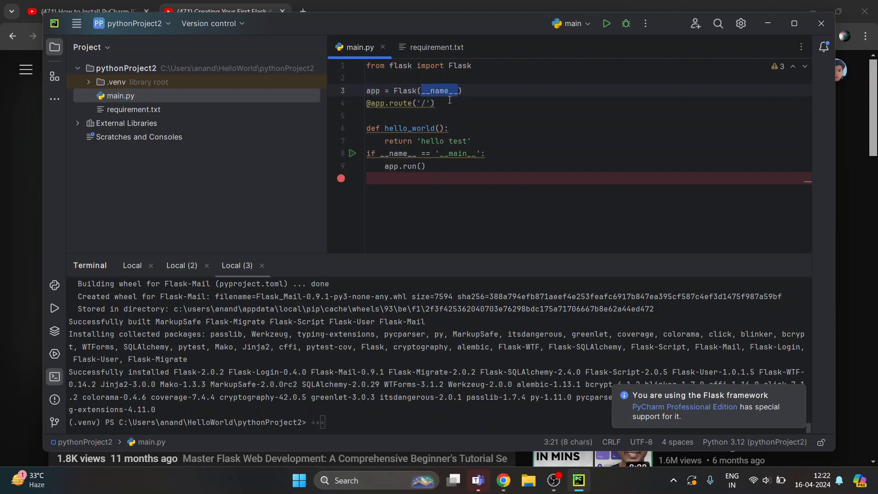
left_click(366, 103, "shift")
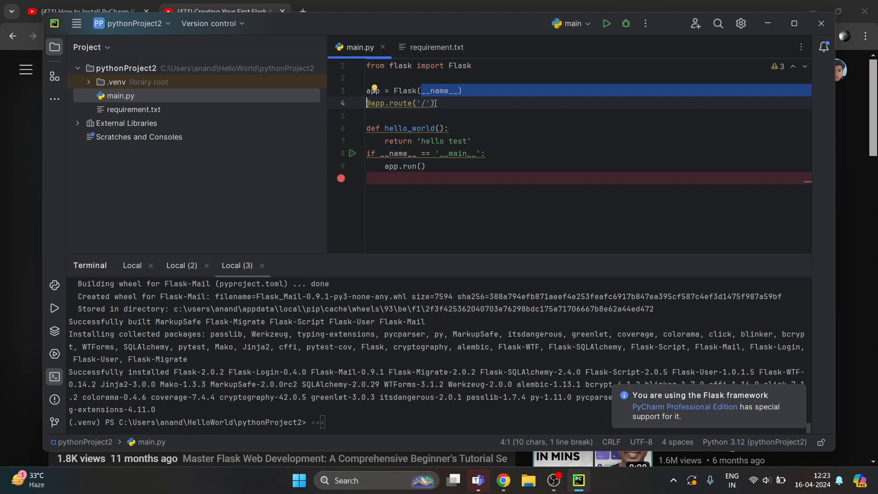
Highlight the hello_world function, its return text, the __main__ check and the app.run() call in main.py to examine them
left_click_drag(370, 129, 454, 129)
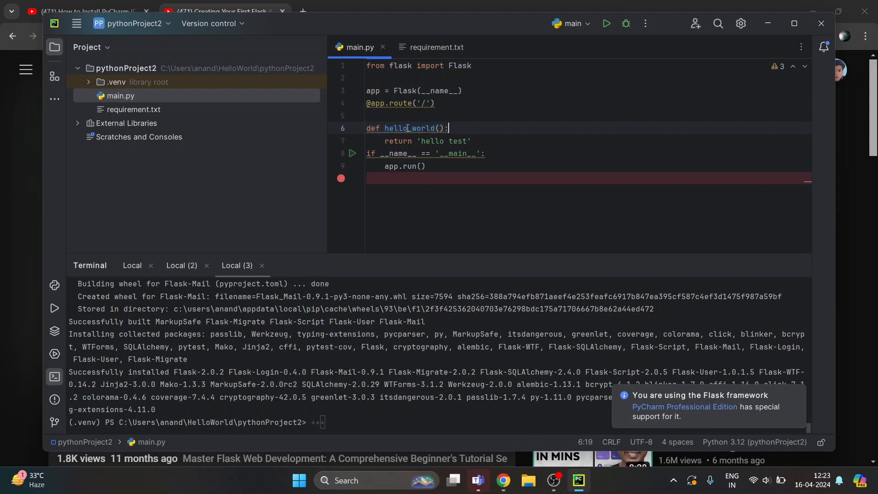
left_click_drag(384, 128, 482, 139)
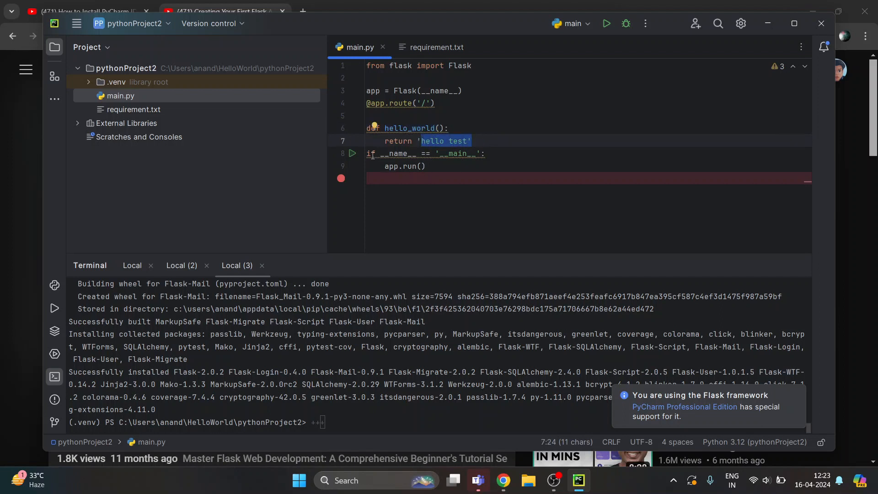
left_click_drag(372, 155, 485, 154)
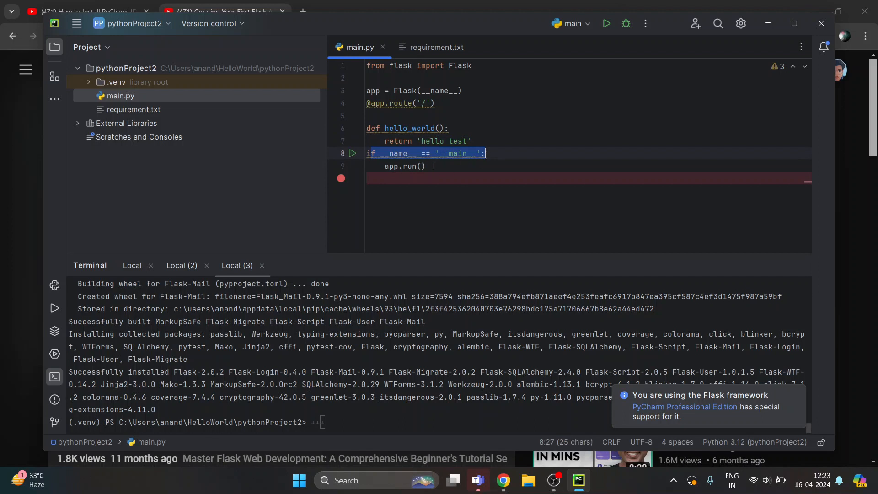
left_click_drag(434, 166, 385, 166)
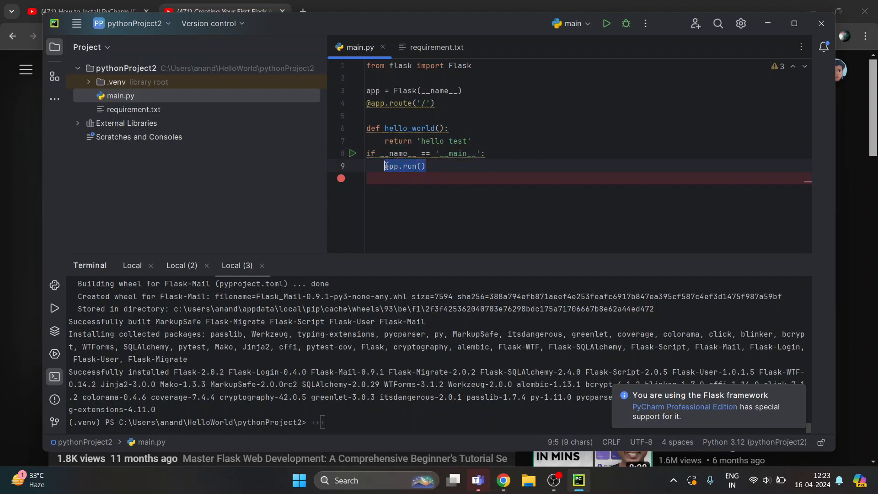
left_click(456, 171)
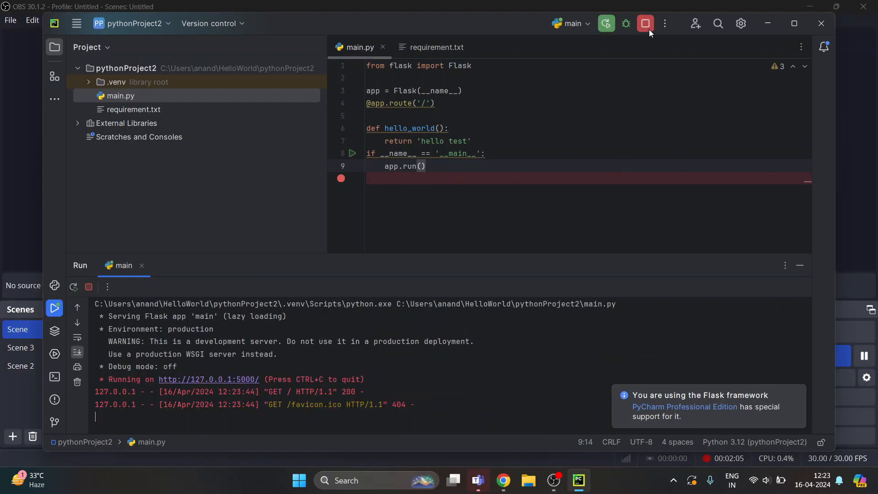
Stop the running Flask app and run the main configuration again to restart the development server
left_click(646, 26)
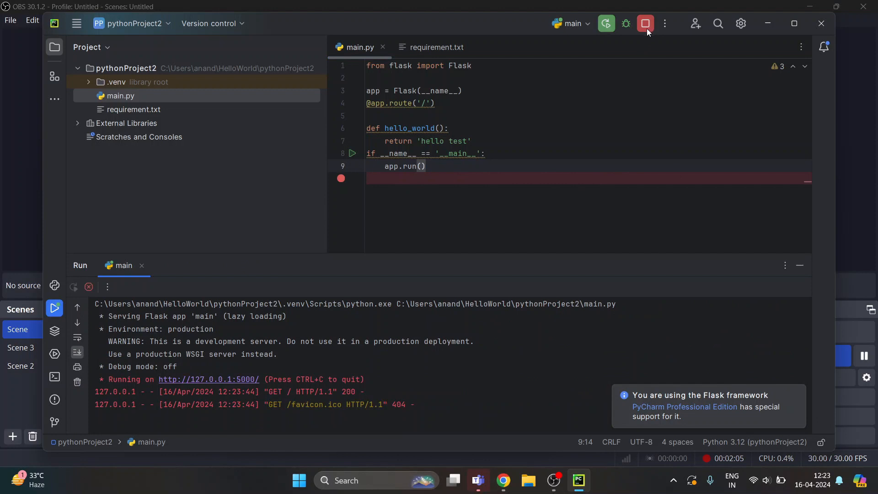
left_click(607, 24)
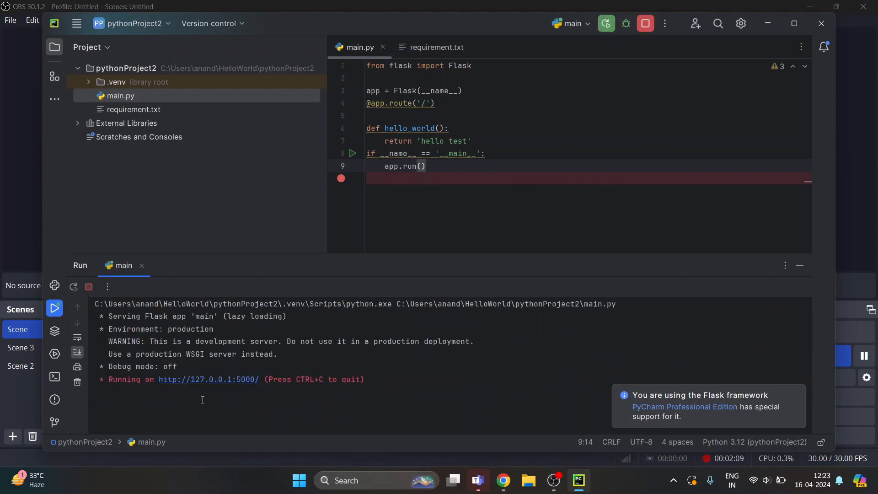
key("super")
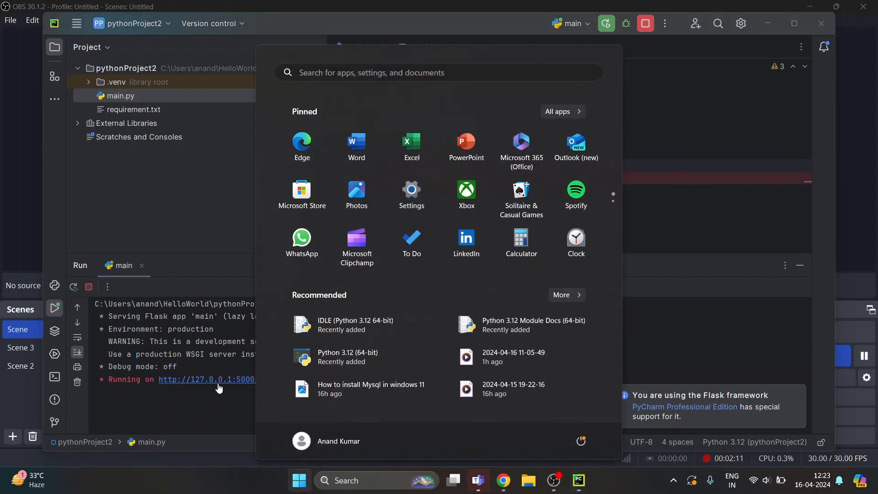
left_click(215, 396)
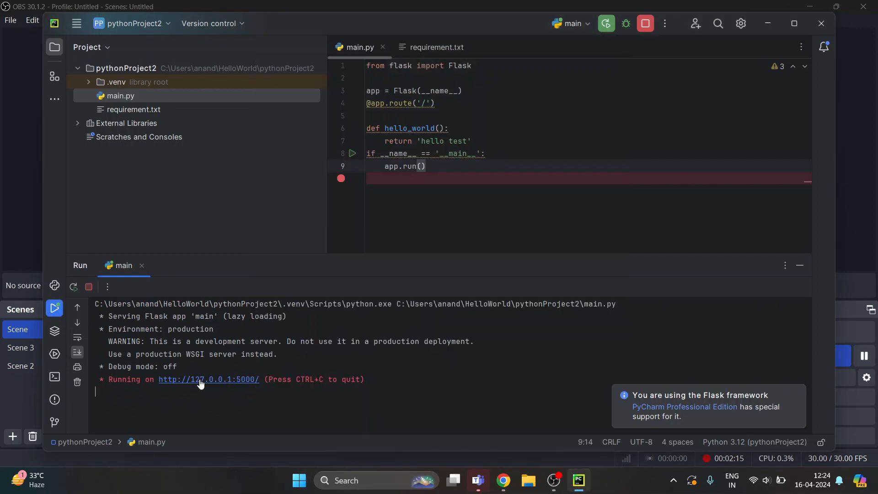
left_click(200, 380)
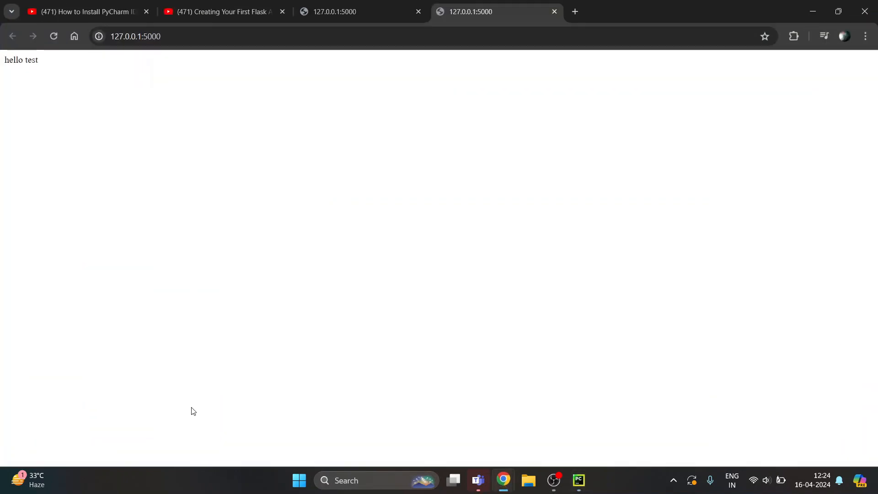
left_click_drag(44, 64, 1, 68)
left_click(48, 100)
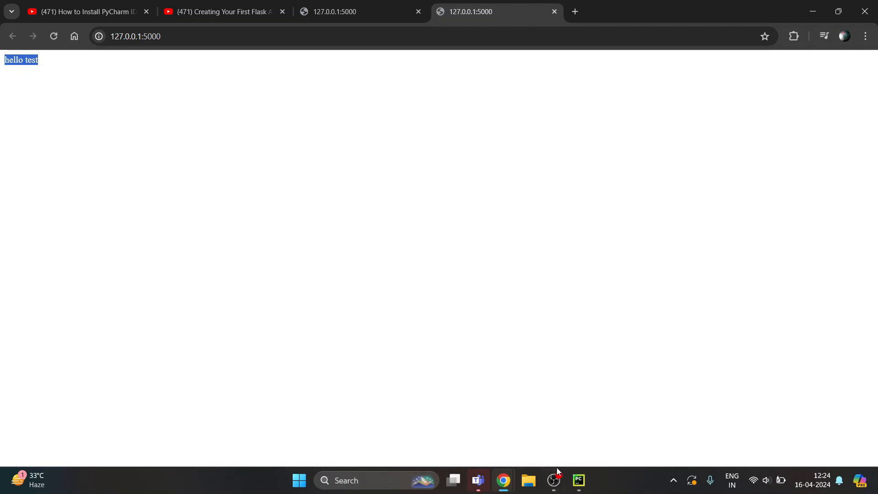
left_click(578, 487)
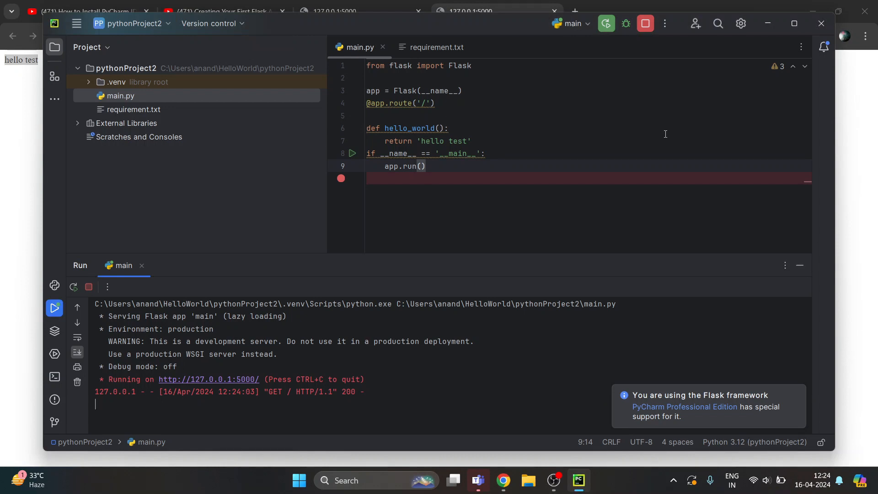
left_click(439, 173)
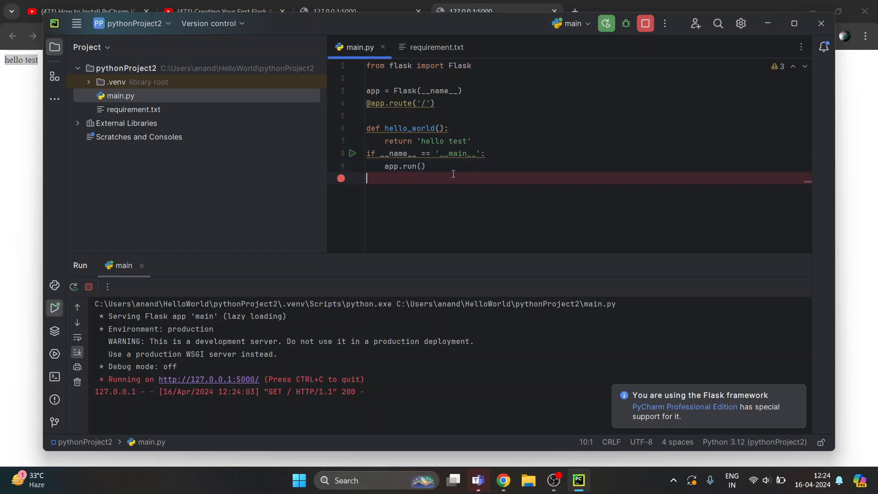